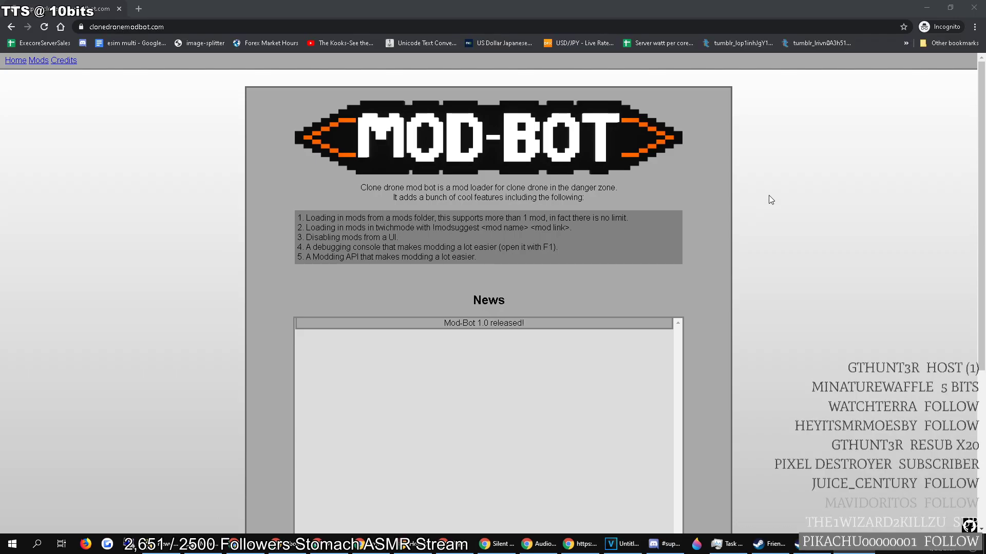
Download the Mod-Bot zip from the site's Downloads section and open the archive, selecting its Clone Drone in the Danger Zone_Data folder.
scroll(777, 190, "down", 5)
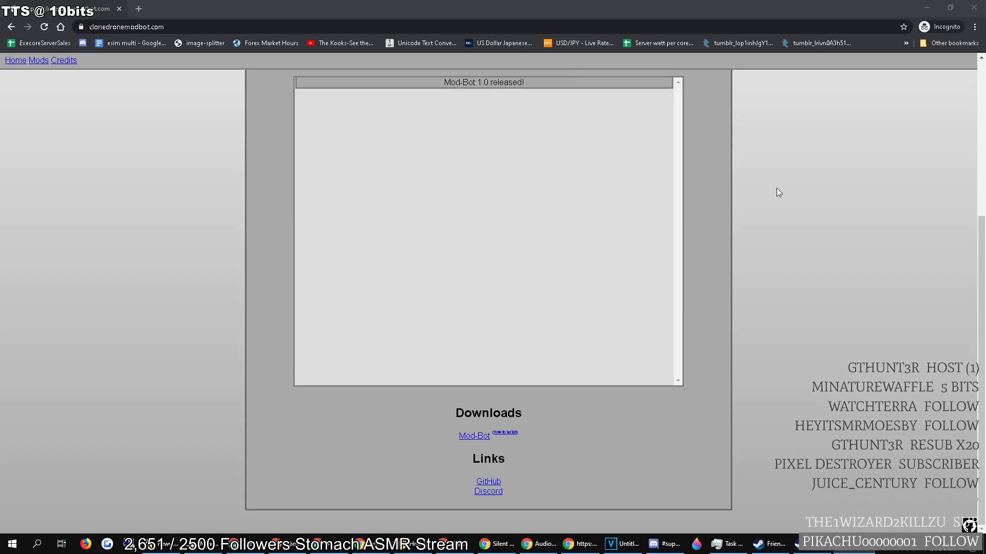
left_click(476, 435)
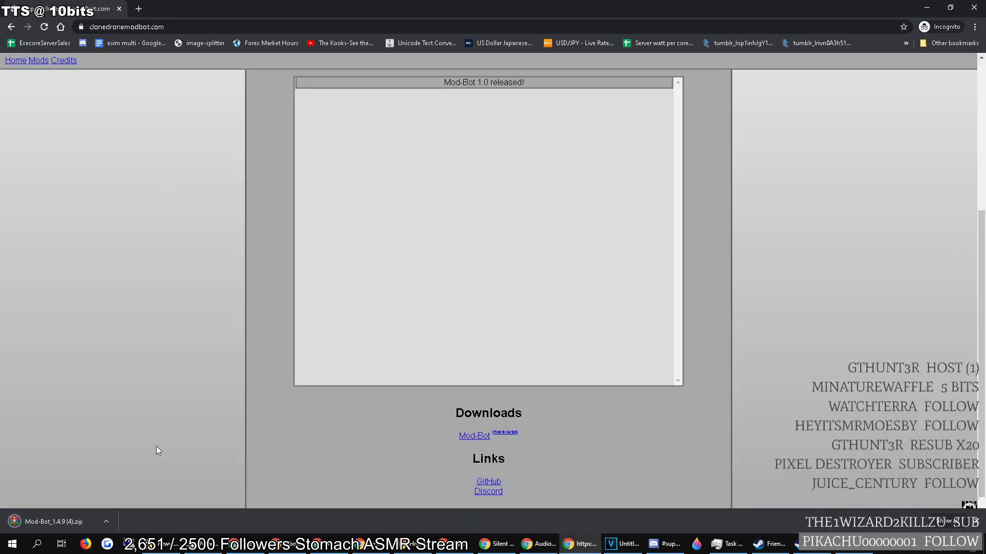
left_click(41, 520)
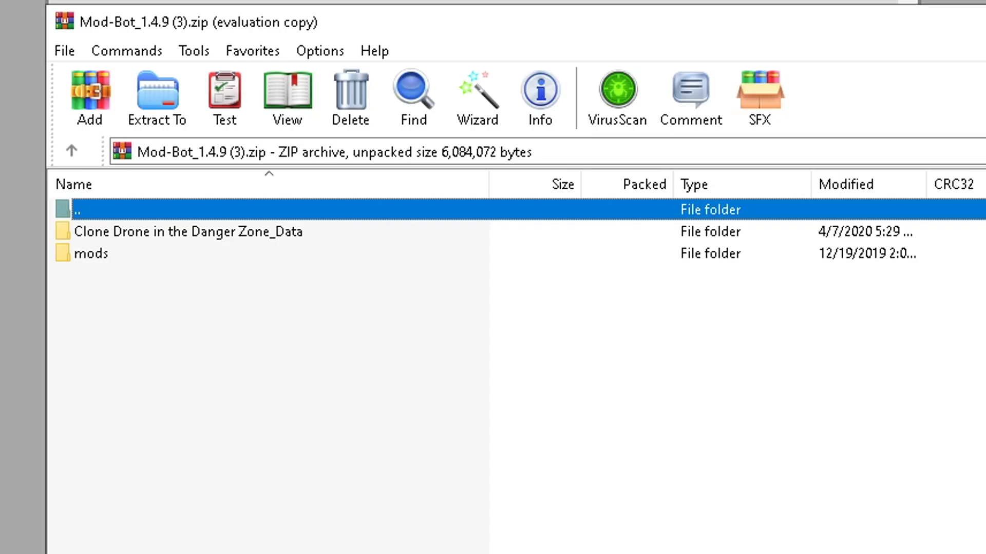
left_click_drag(138, 361, 126, 227)
left_click(129, 318)
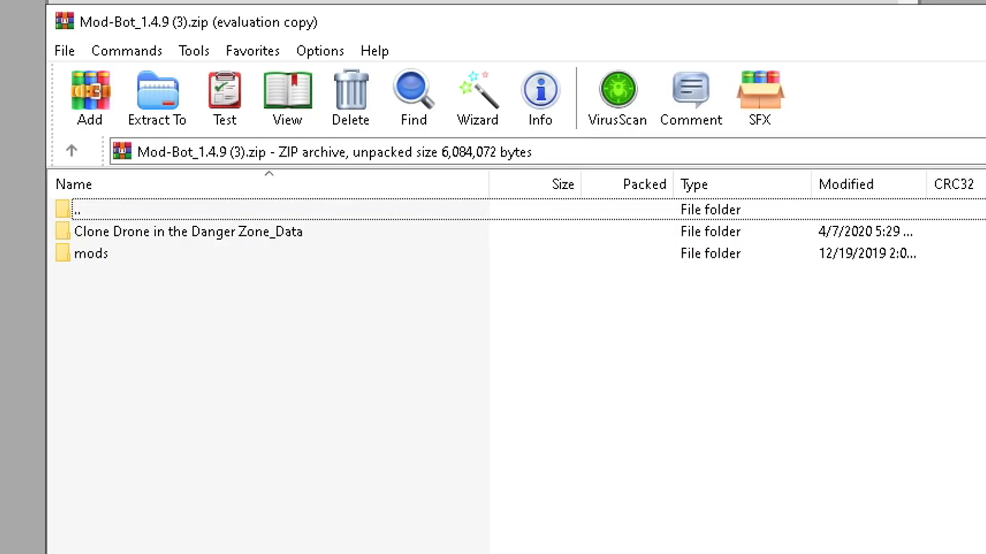
left_click(188, 231)
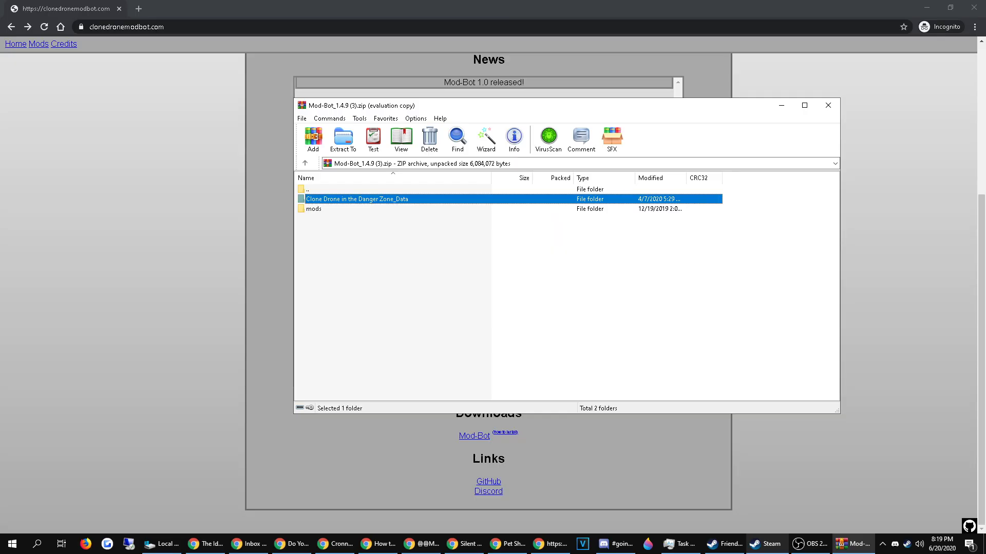
Switch to Steam and open the local files folder of Clone Drone in the Danger Zone from the game's properties.
left_click(766, 544)
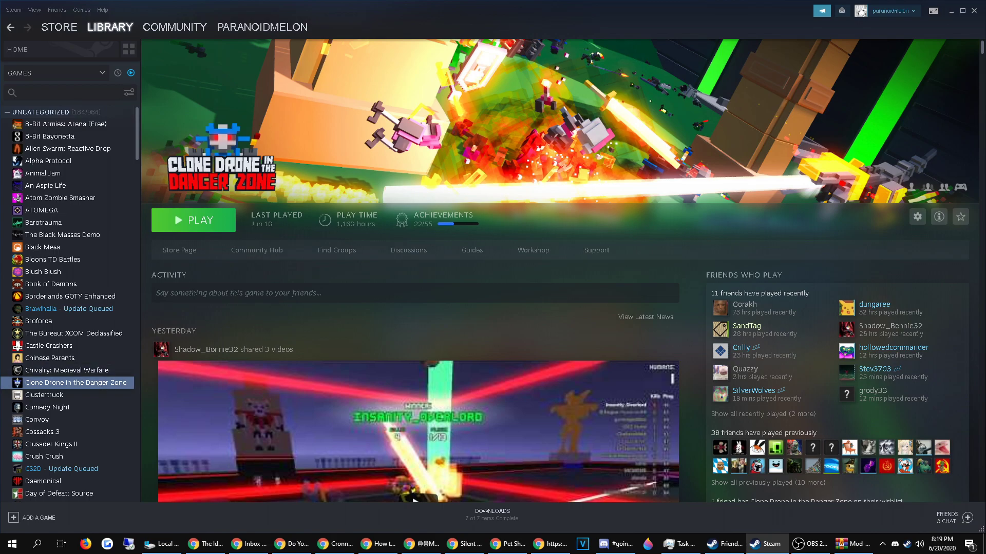
right_click(70, 384)
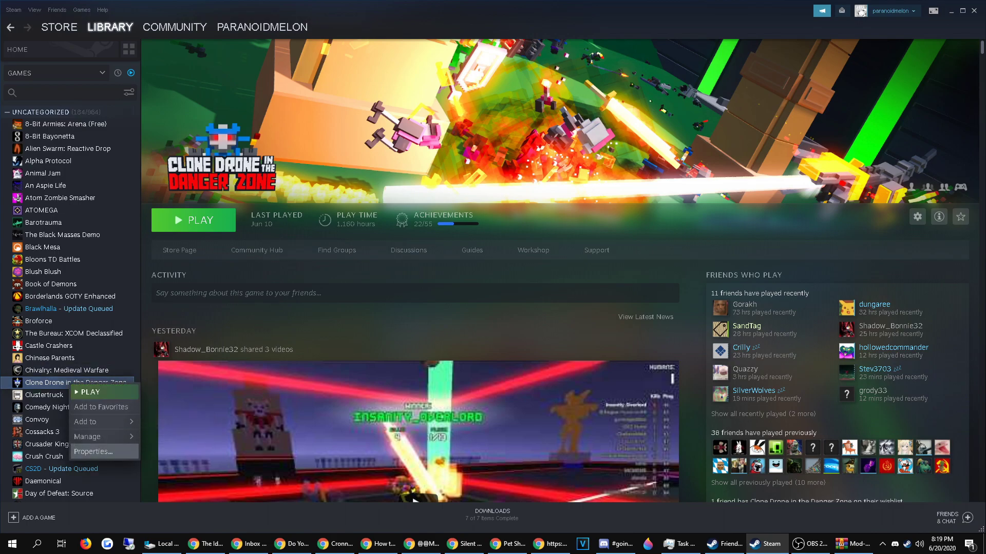
left_click(93, 452)
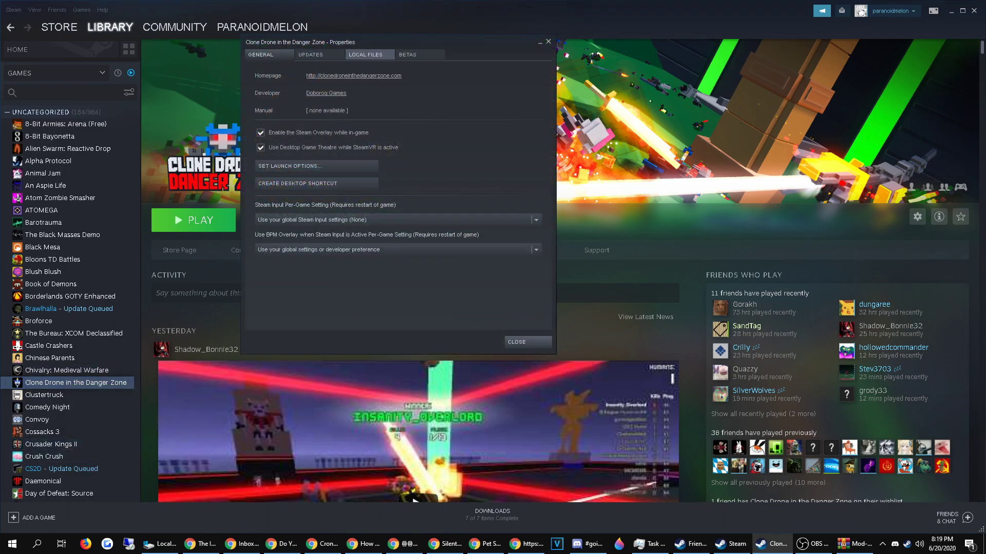
left_click(365, 55)
left_click(323, 95)
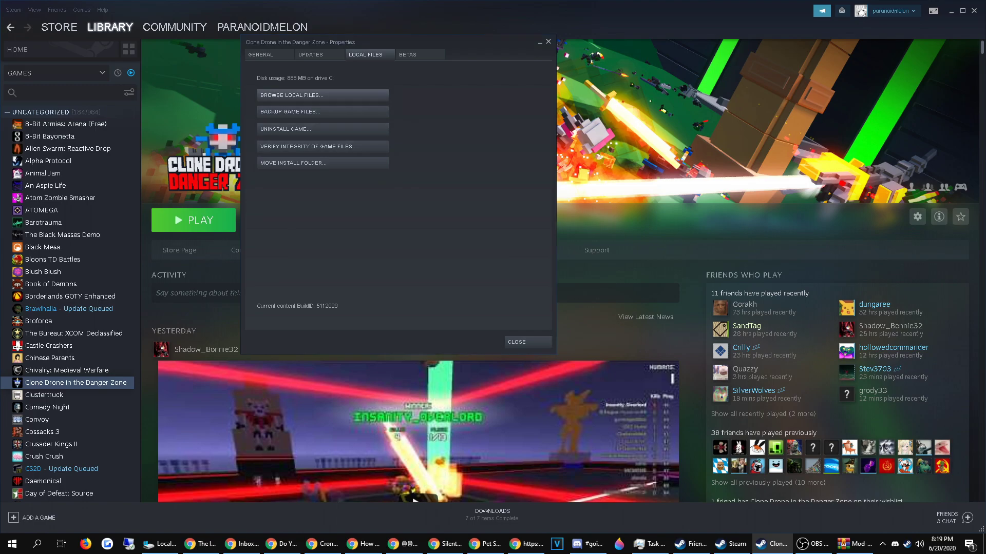
left_click_drag(474, 154, 254, 131)
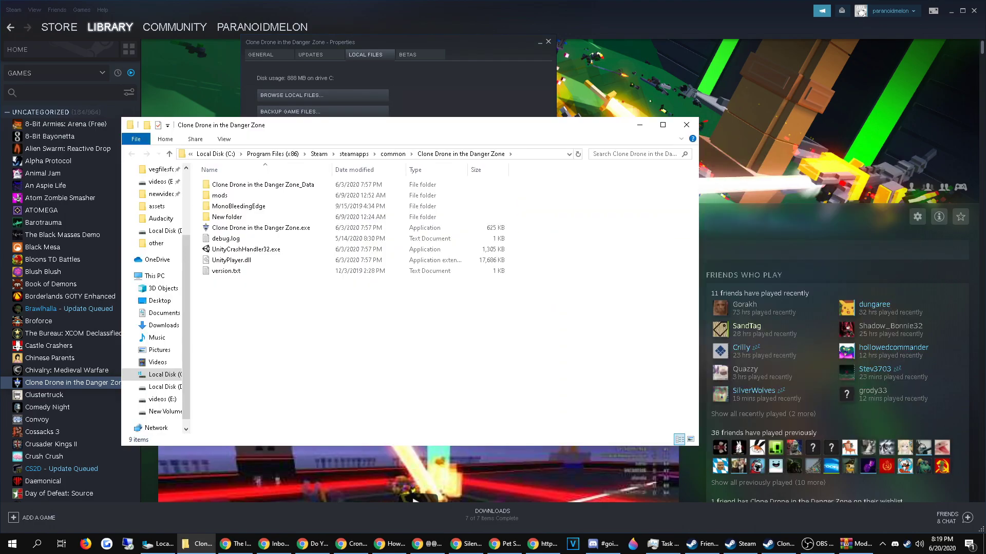
Place the Mod-Bot archive window beside the game folder and select Clone Drone in the Danger Zone_Data in both.
left_click(856, 545)
left_click_drag(616, 106, 776, 113)
left_click(262, 185)
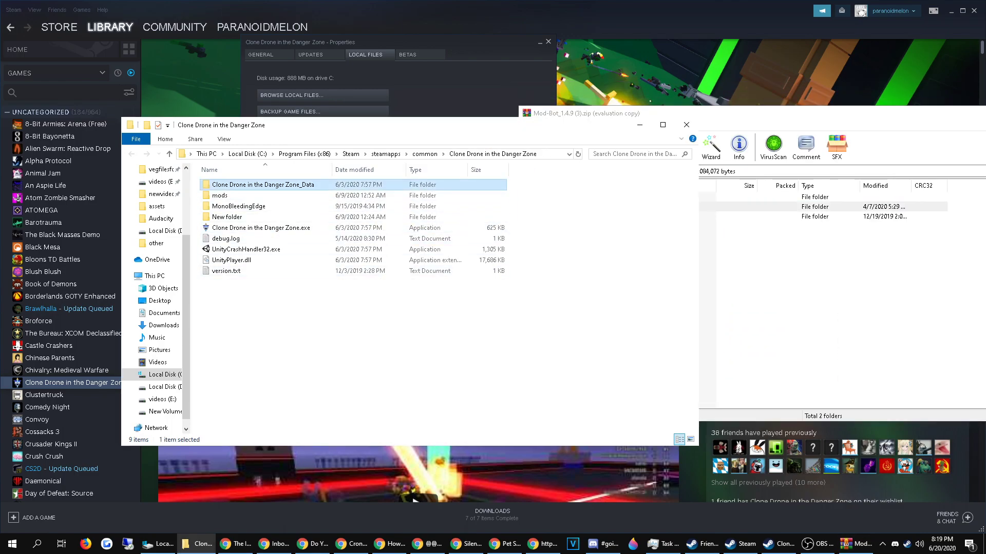
left_click(770, 277)
left_click(581, 206)
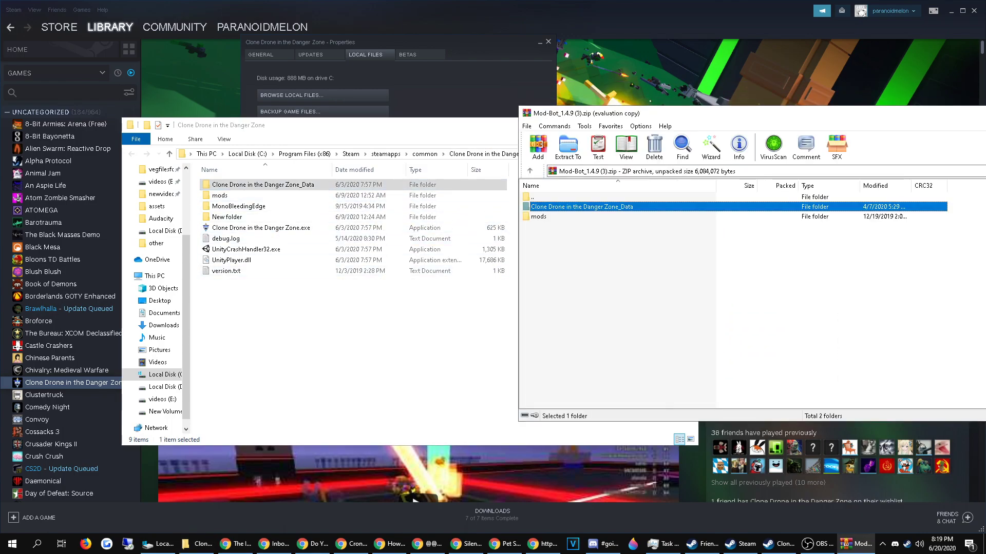
Match the archive's mods folder with the one in the game folder, and select both folders in the archive.
left_click(544, 216)
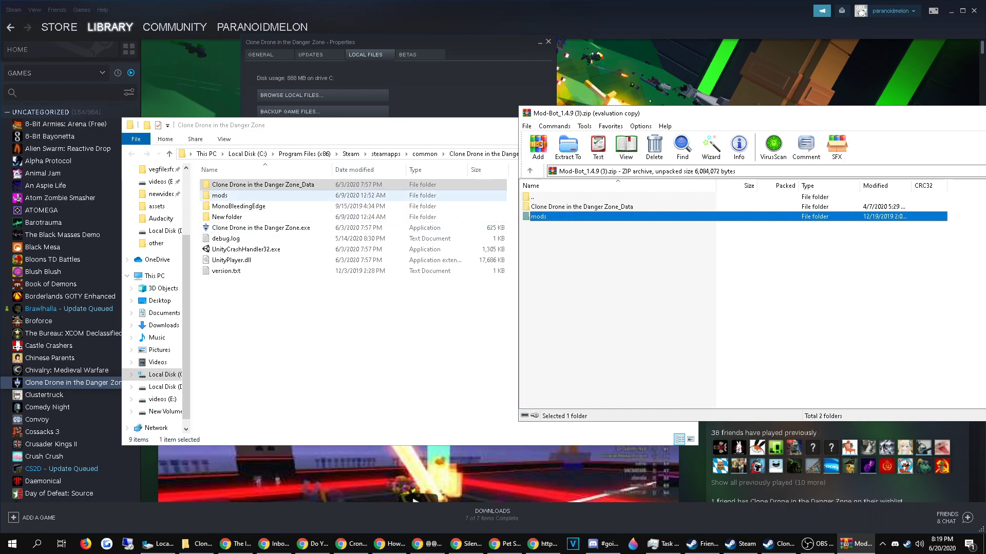
left_click(220, 195)
left_click(615, 294)
left_click_drag(614, 293, 579, 219)
key("ctrl+a")
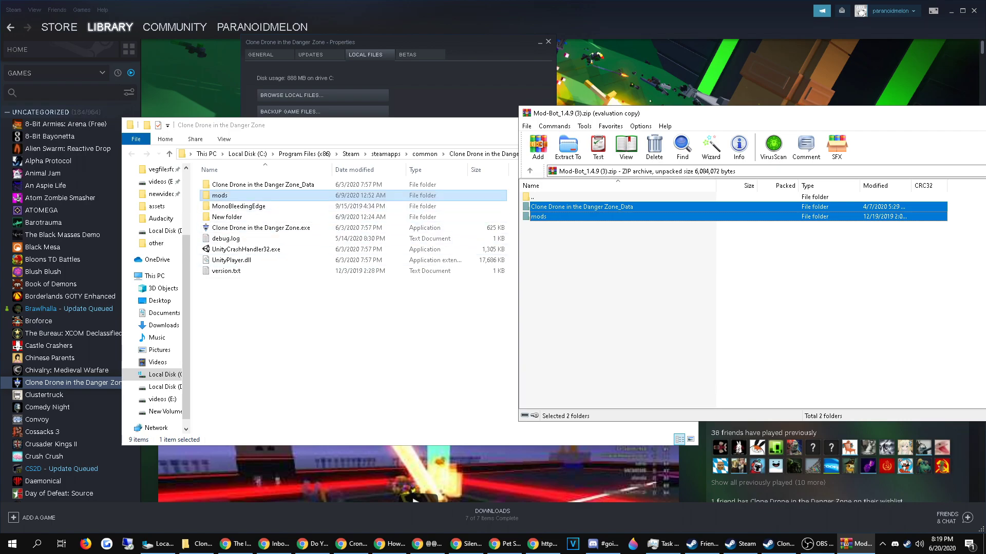
Examine the contents of the mods folder in the archive and in the game directory, returning to the parent folder each time.
double_click(539, 217)
left_click(611, 272)
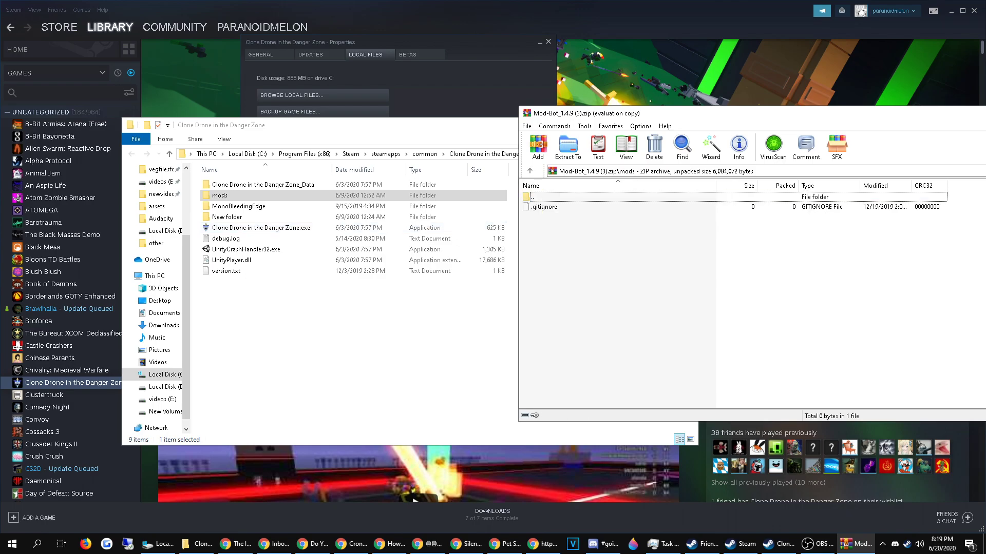
double_click(539, 198)
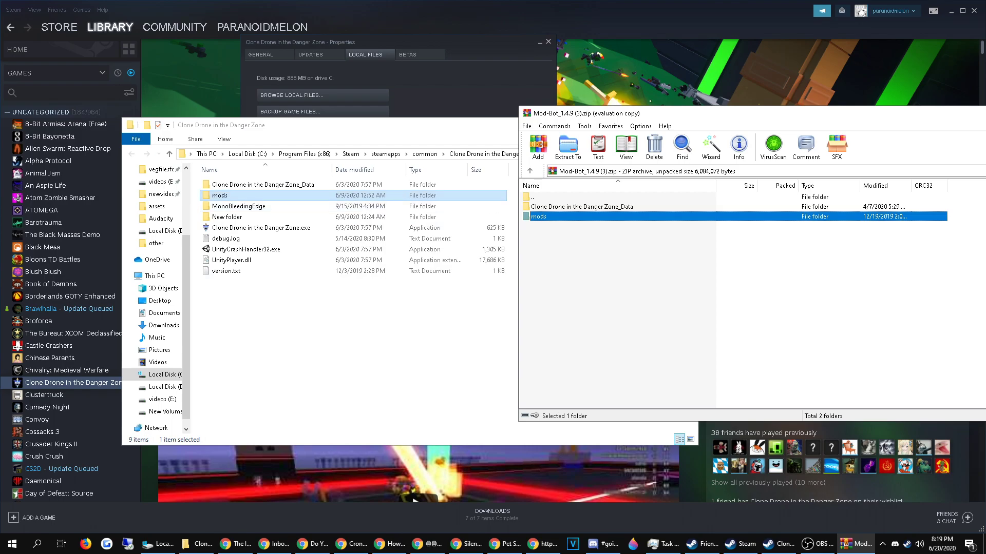
left_click(226, 196)
key("Down")
key("Up")
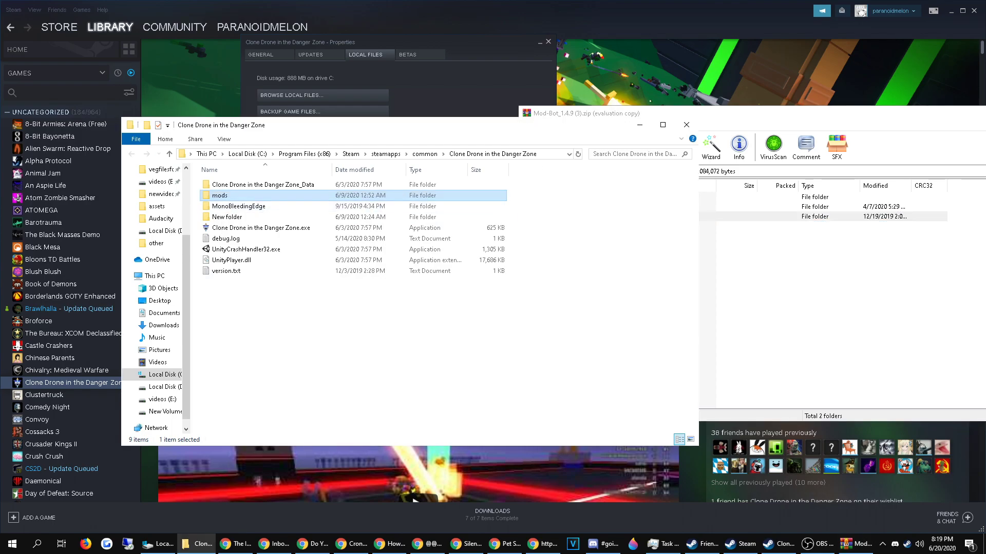
key("Return")
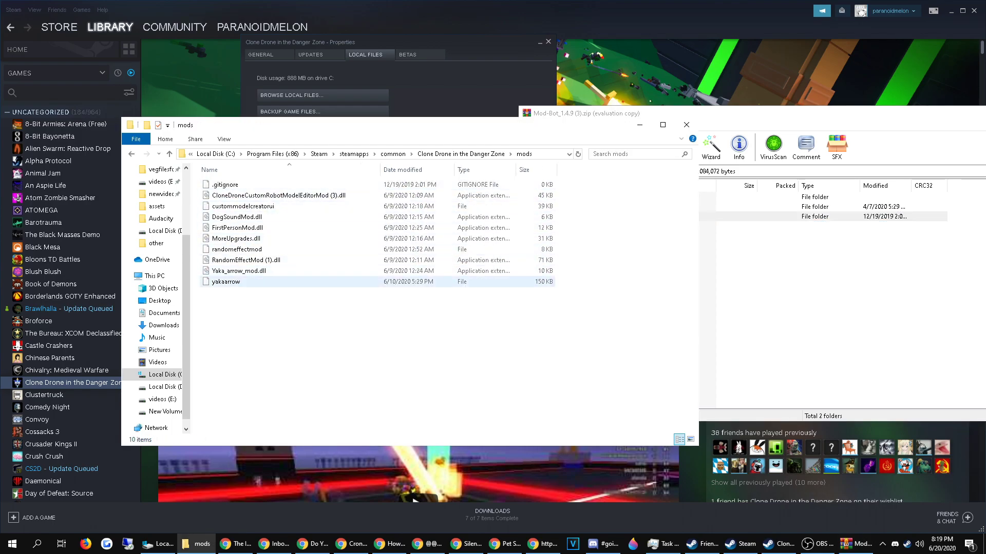
key("BackSpace")
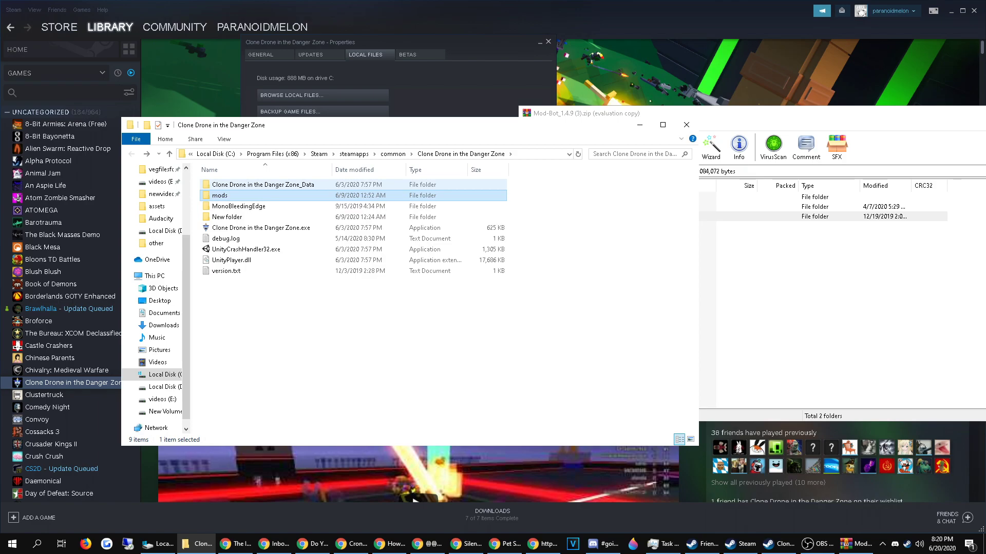
Run Injector.exe from the Managed folder inside the game's Clone Drone in the Danger Zone_Data folder.
double_click(298, 185)
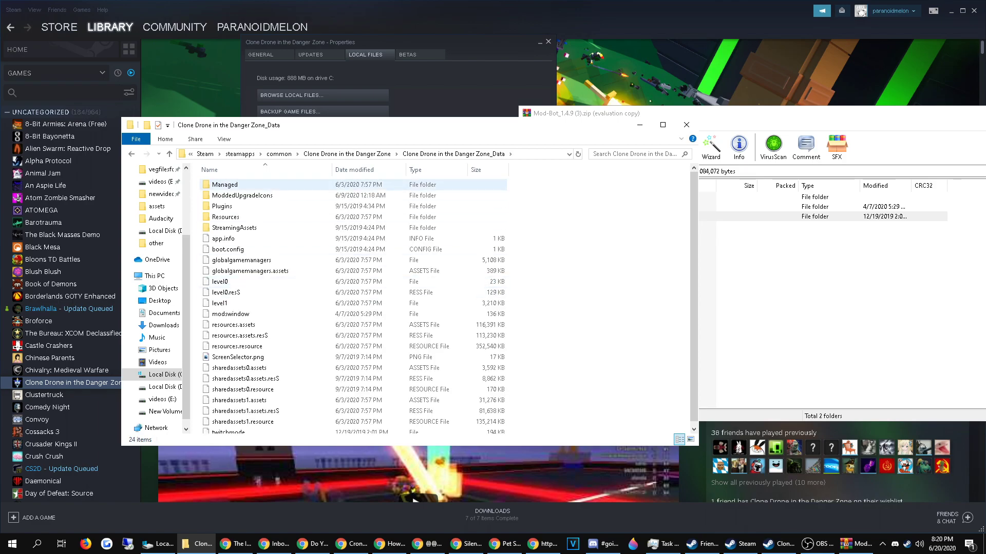
double_click(226, 184)
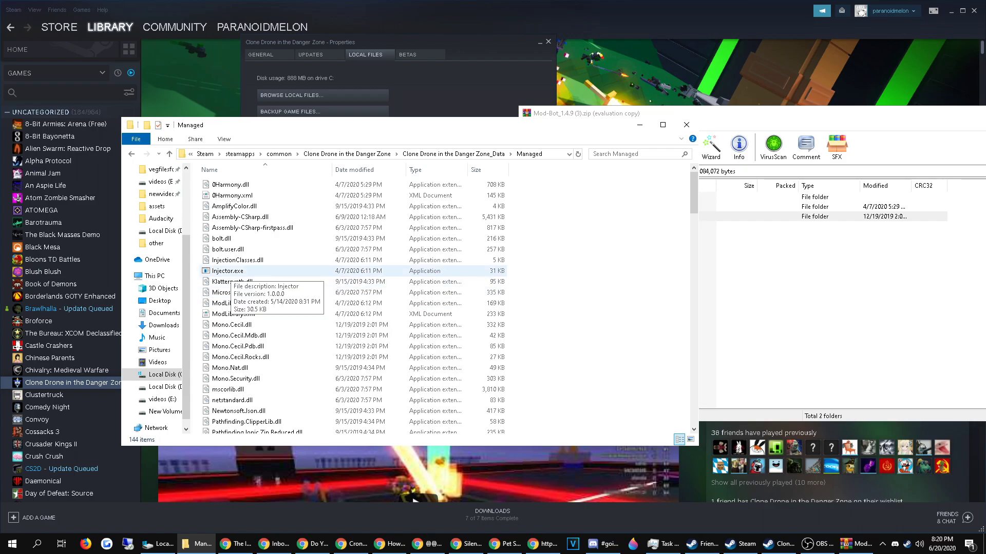
double_click(226, 272)
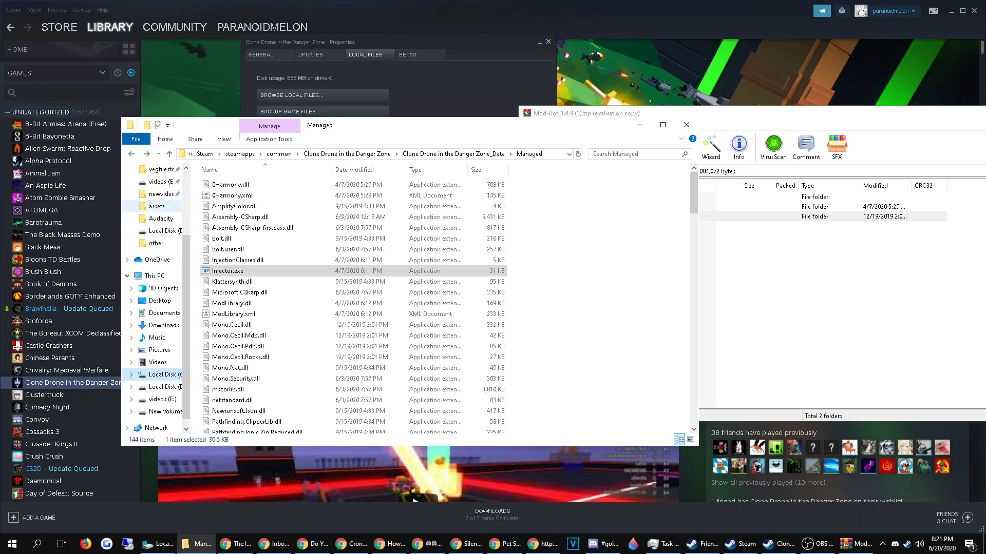
Open the personal user folder under Users on the C: drive and select AppData.
left_click(164, 374)
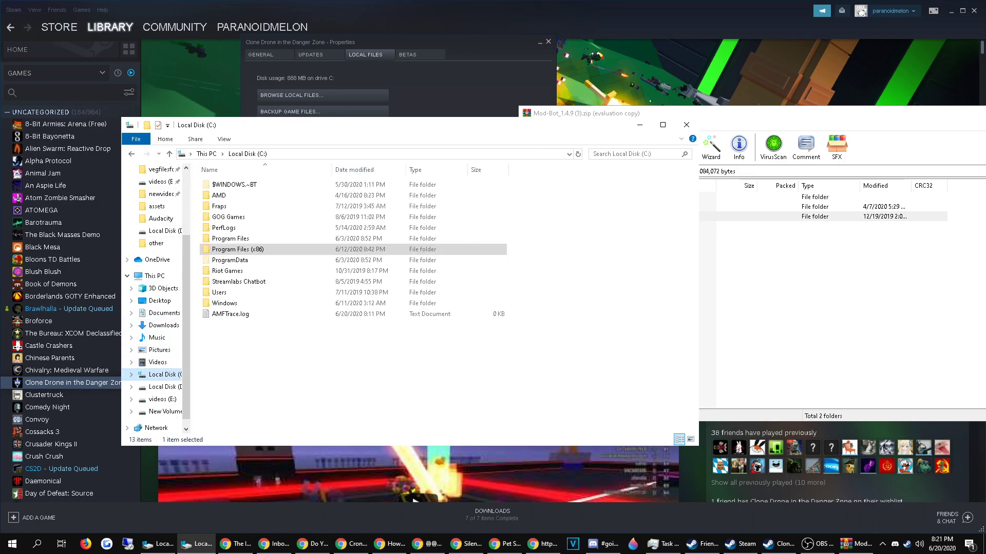
double_click(219, 292)
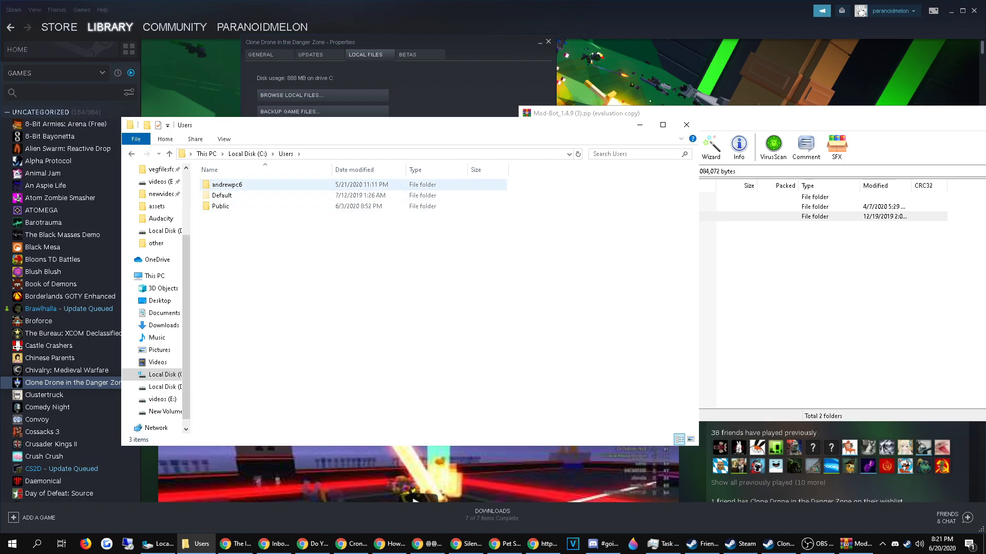
double_click(265, 185)
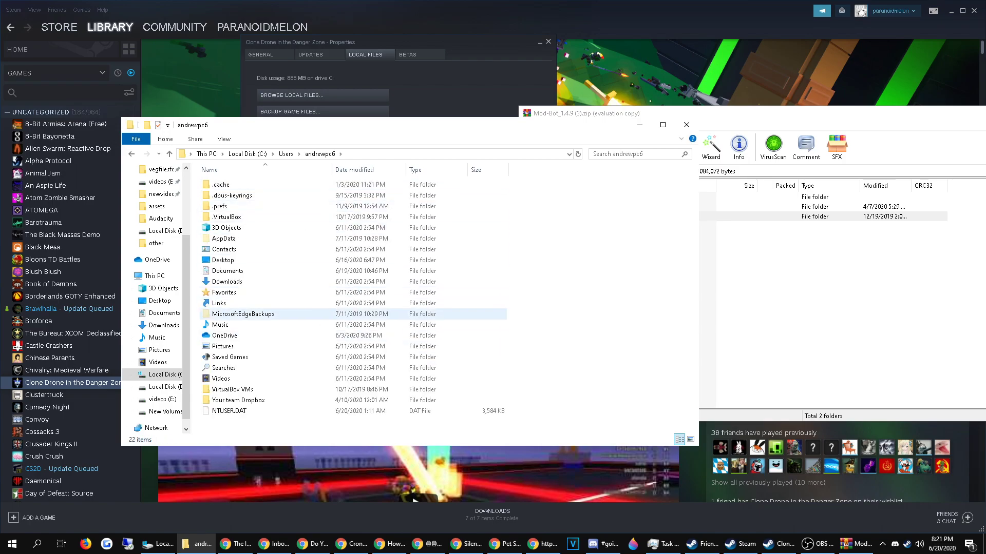
left_click(224, 239)
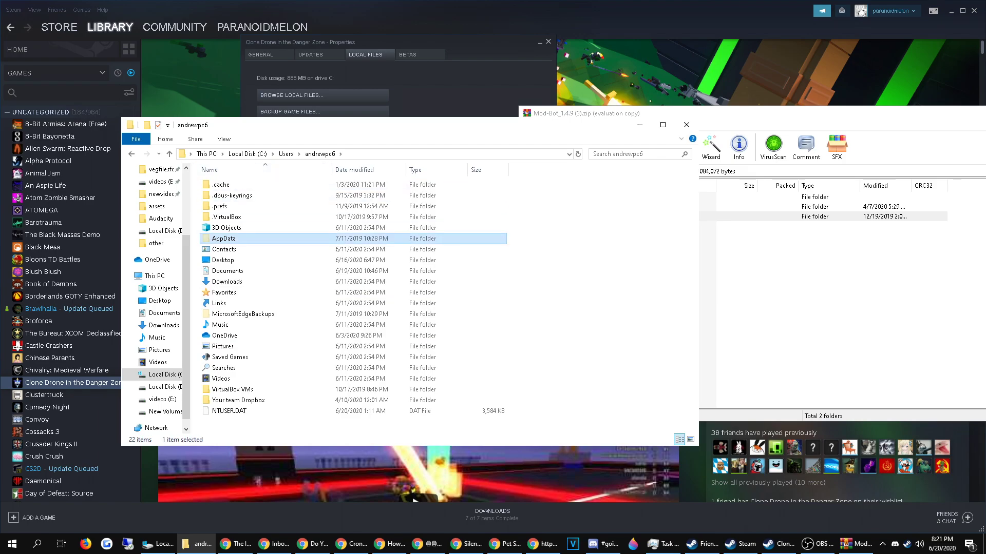
Turn off the display of hidden items in the user folder and turn it back on.
left_click(224, 139)
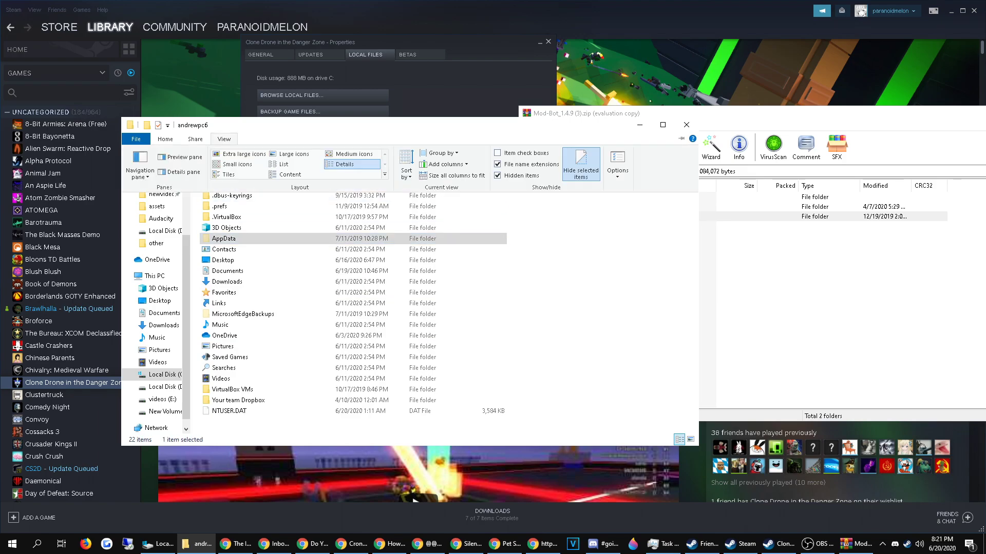
left_click(497, 176)
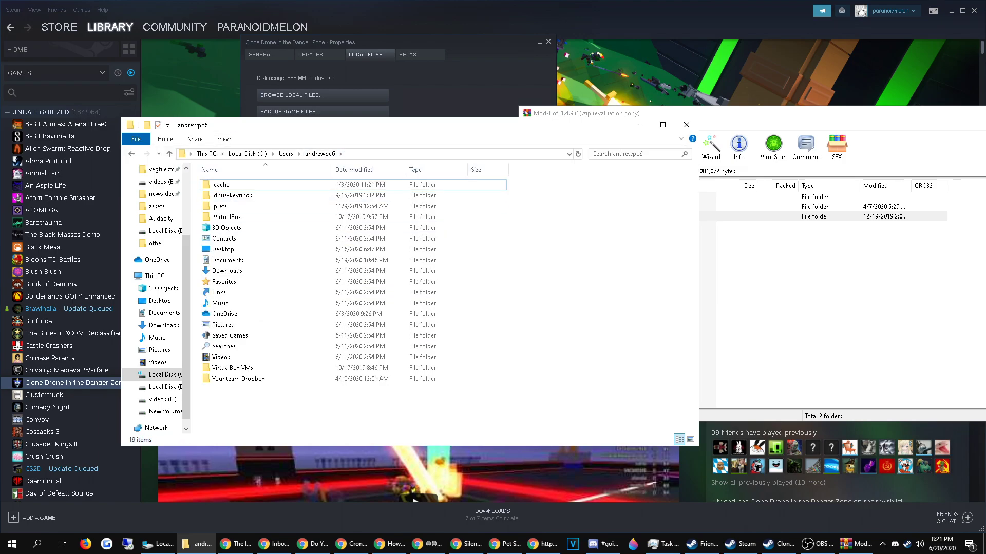
left_click(224, 139)
left_click(497, 176)
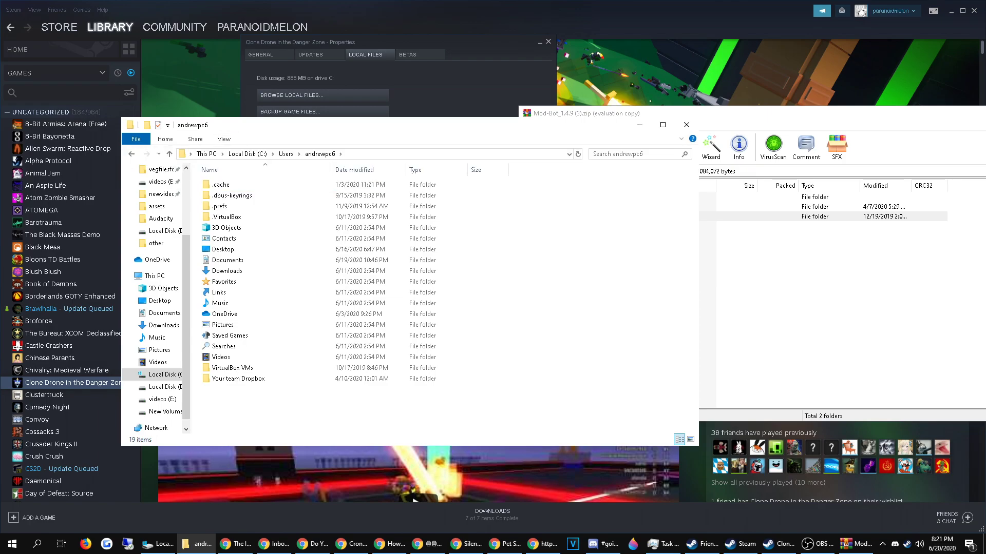
left_click(226, 250)
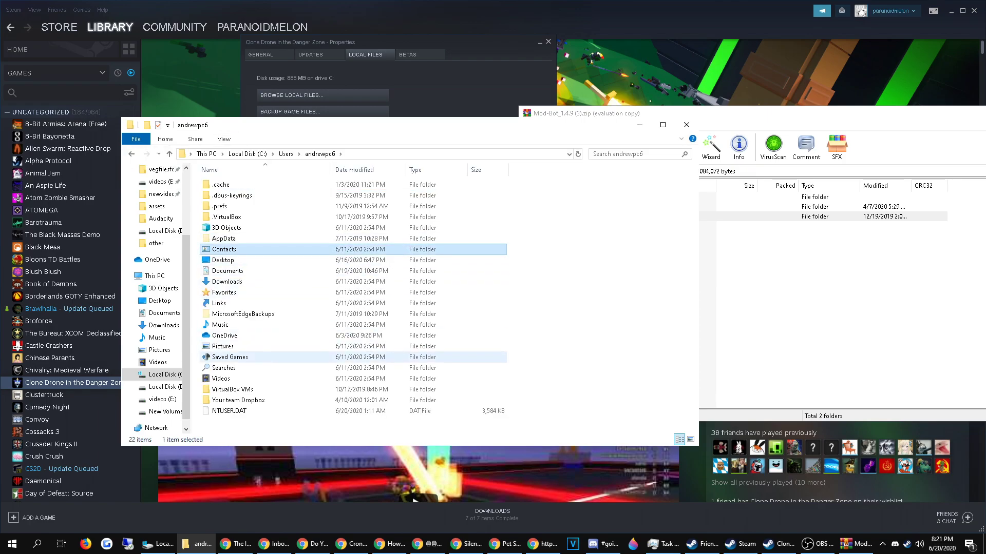
Open the LocalLow folder inside AppData and select the Doborog folder.
left_click(224, 238)
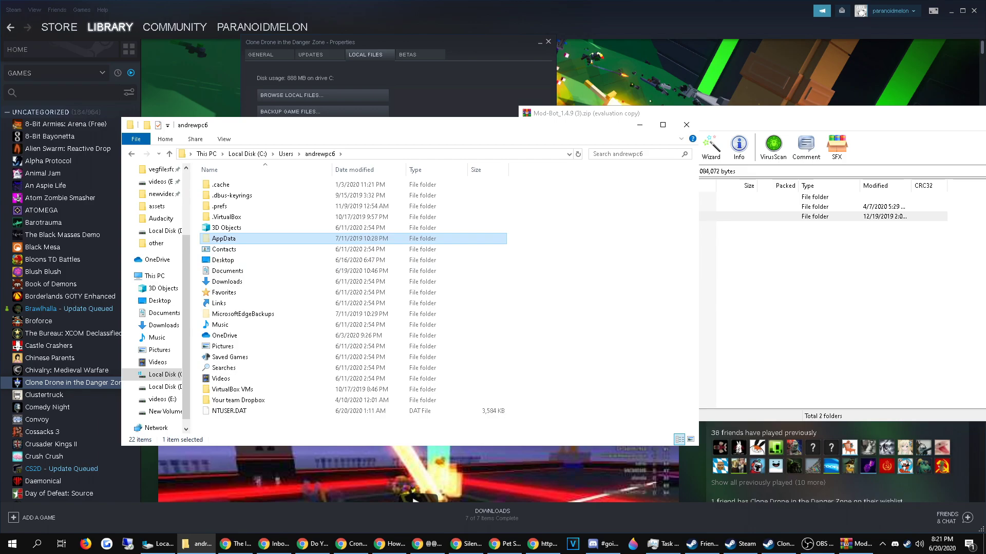
double_click(224, 239)
left_click(225, 196)
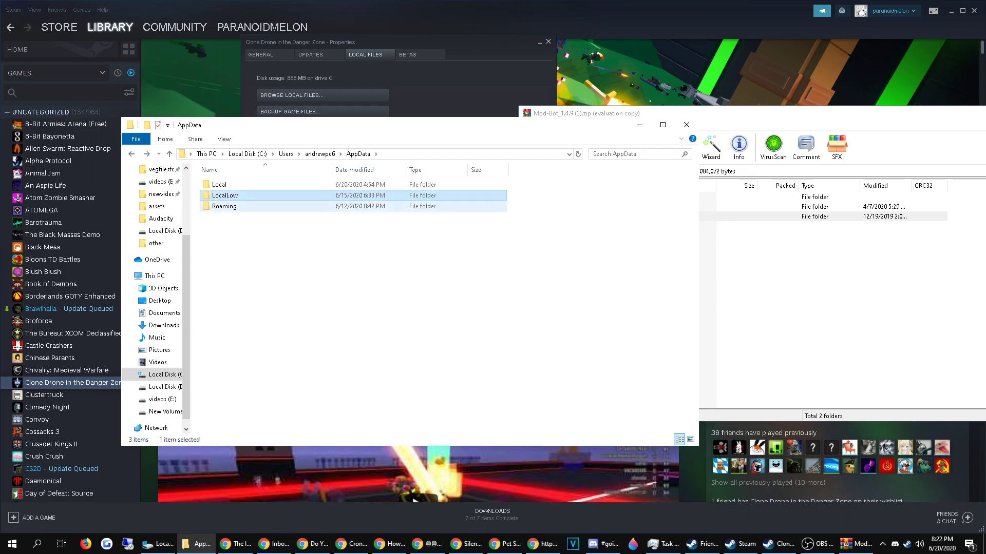
double_click(225, 195)
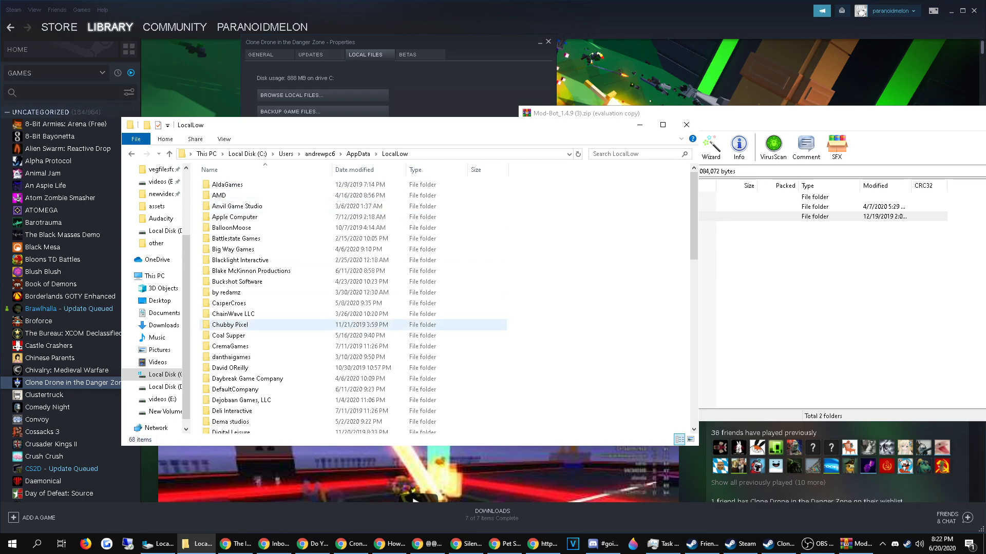
scroll(257, 333, "down", 3)
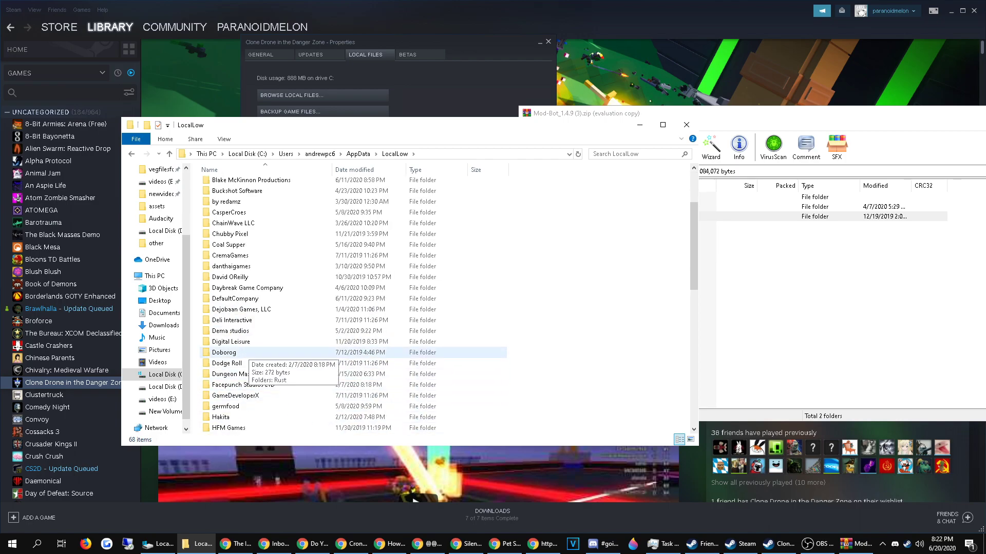
left_click(241, 352)
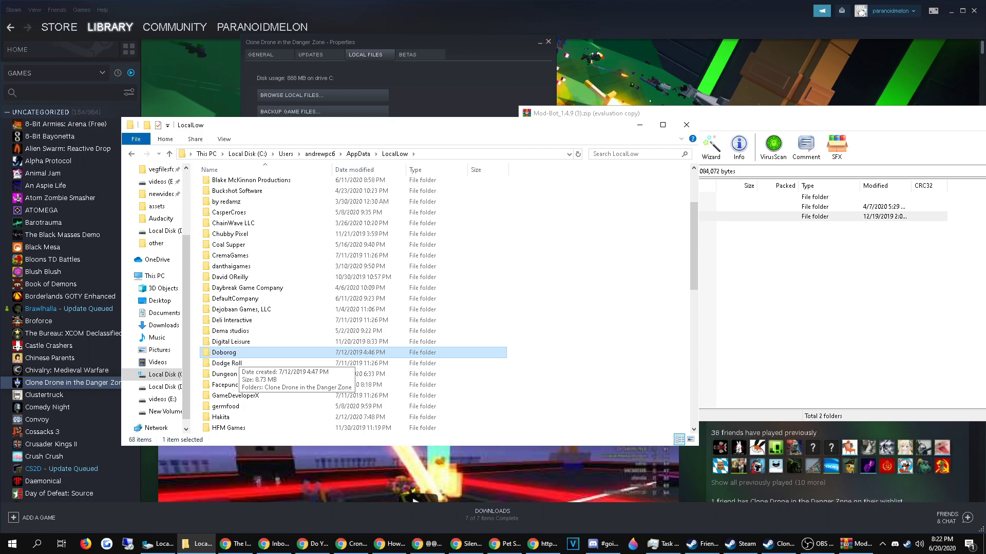
Open the CustomModels folder inside Doborog's Clone Drone in the Danger Zone folder.
double_click(240, 352)
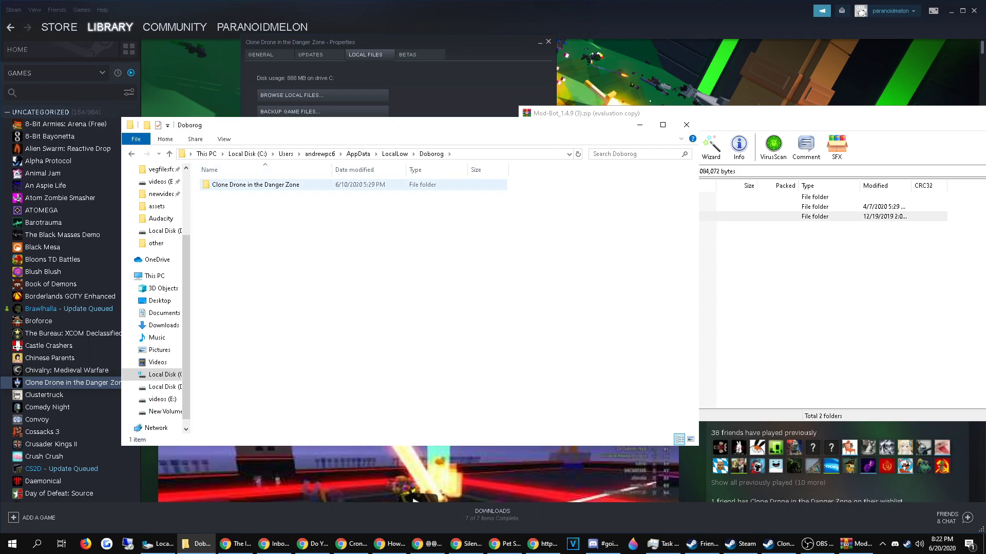
double_click(241, 184)
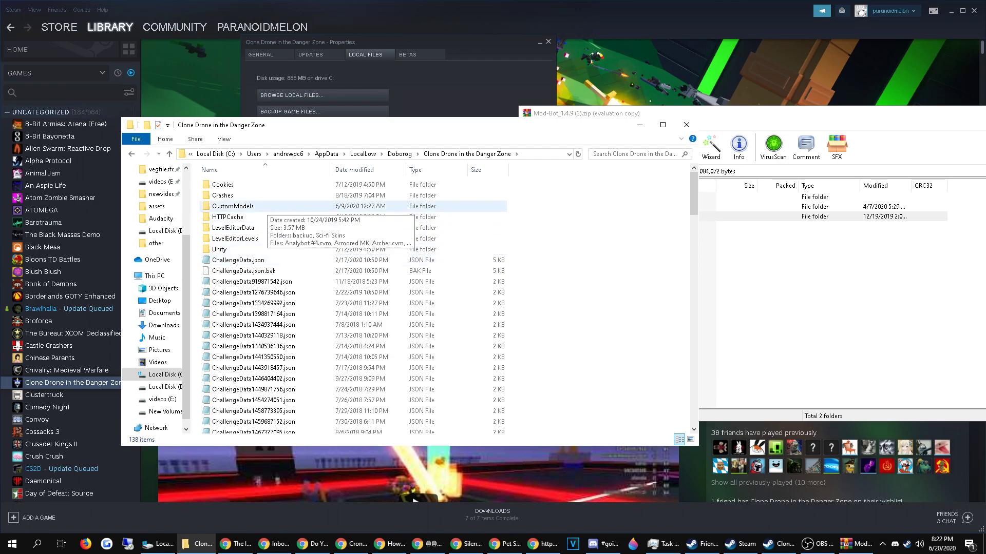
double_click(232, 206)
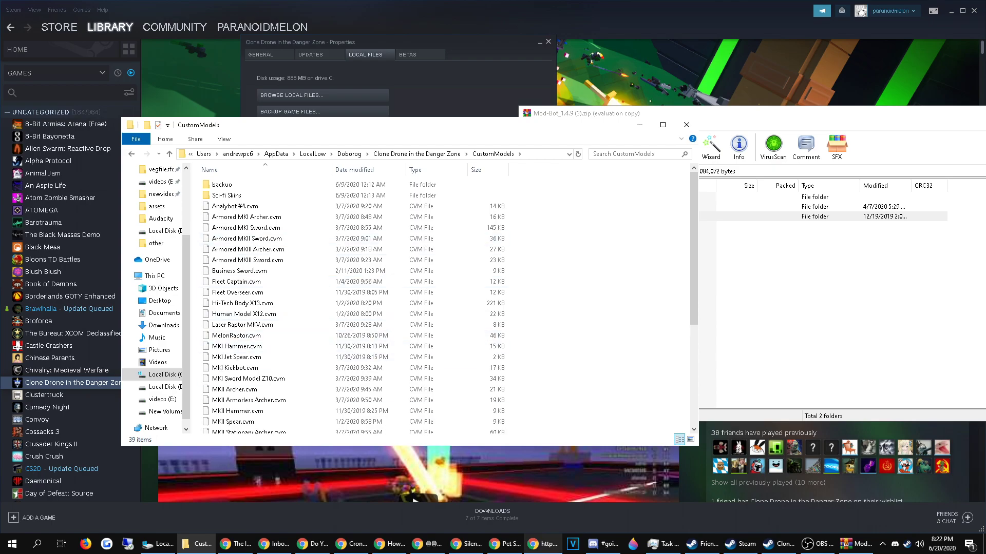
Switch to the Mod-Bot website in the browser and open its Mods page.
mouse_move(545, 544)
left_click(865, 503)
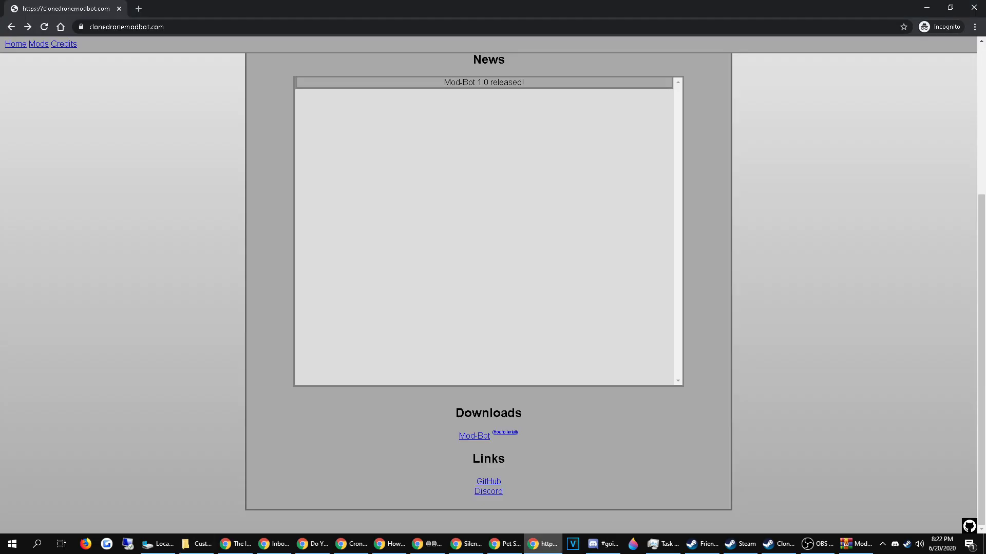
scroll(865, 503, "up", 4)
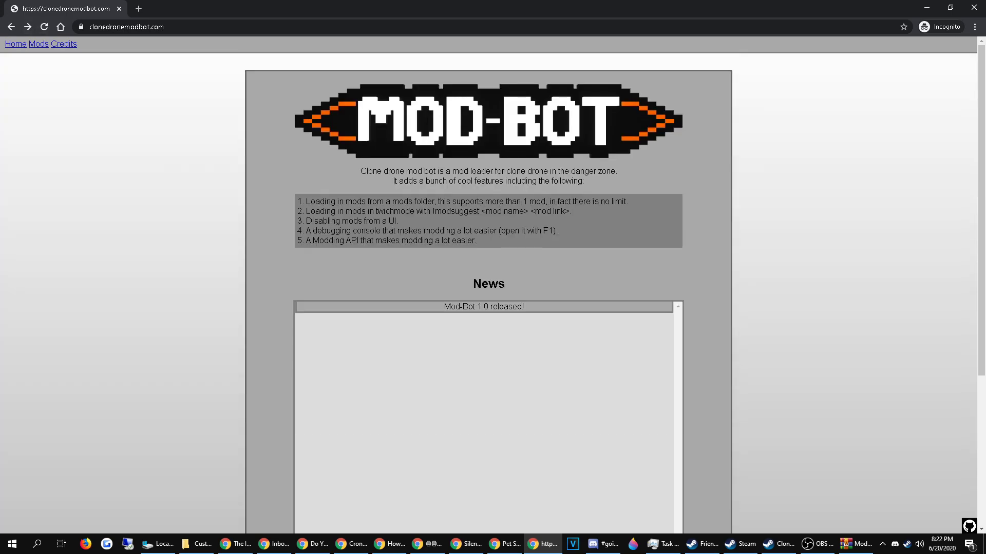
left_click(38, 44)
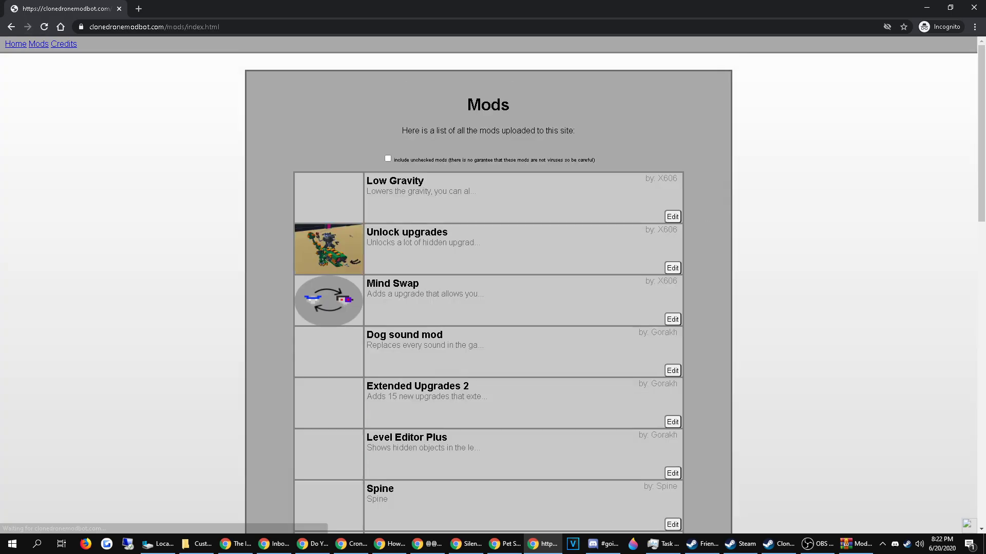
Browse the list of mods, view the details of Custom robot model editor and close them again.
scroll(488, 292, "down", 10)
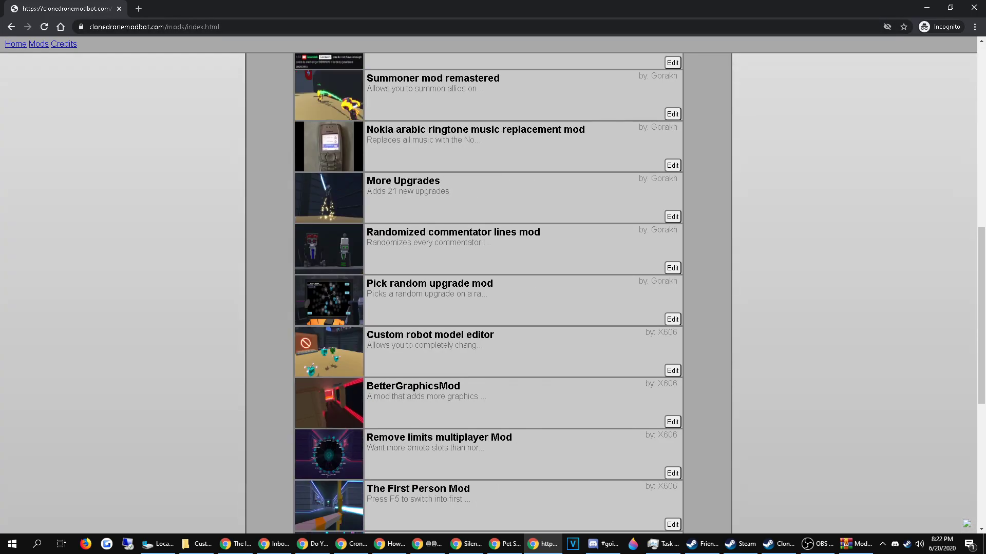
scroll(488, 293, "down", 2)
scroll(488, 292, "down", 2)
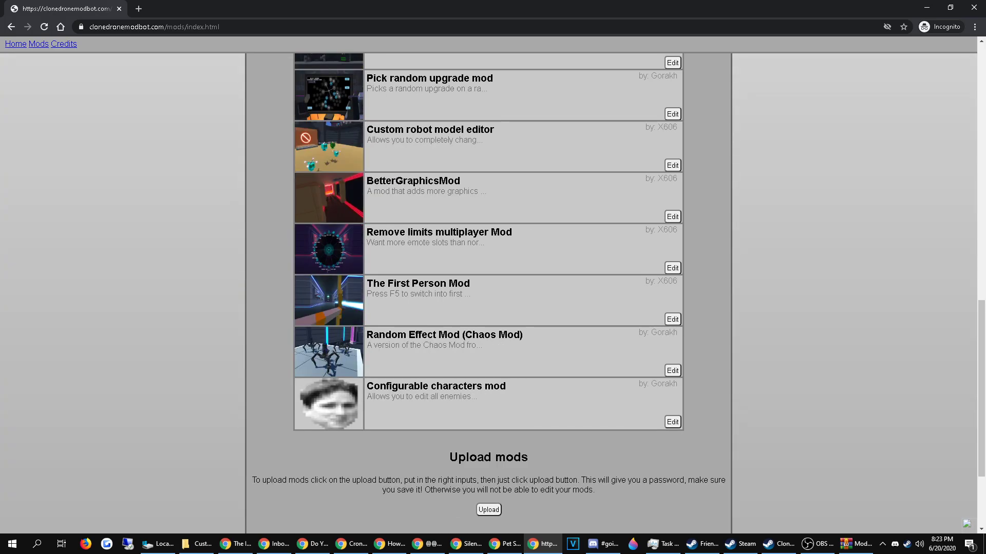
scroll(488, 293, "up", 4)
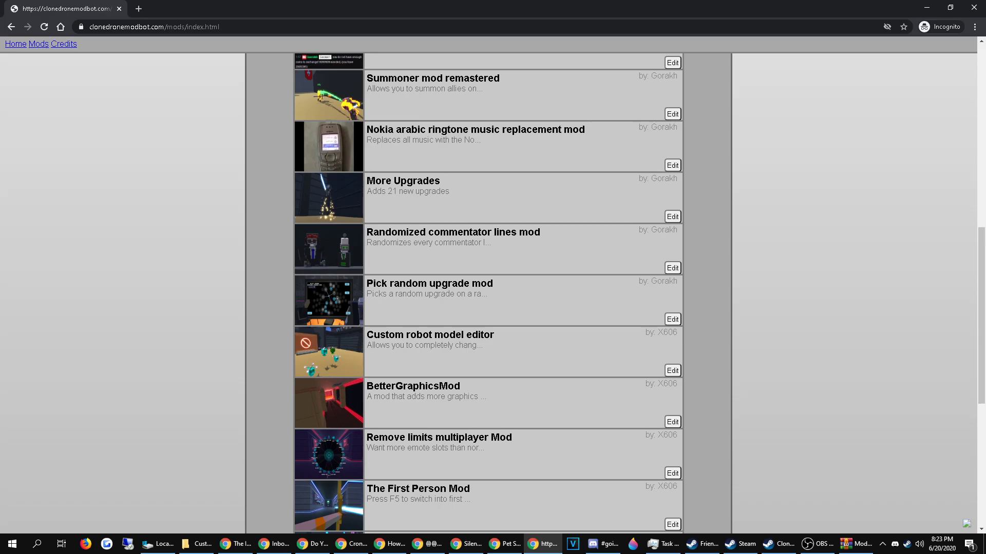
left_click(462, 349)
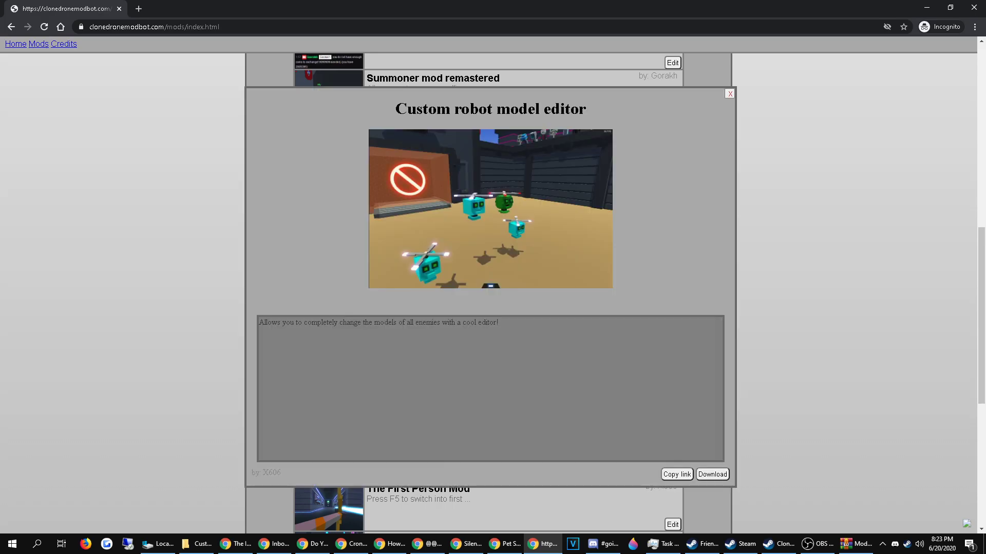
left_click(730, 94)
scroll(488, 293, "down", 5)
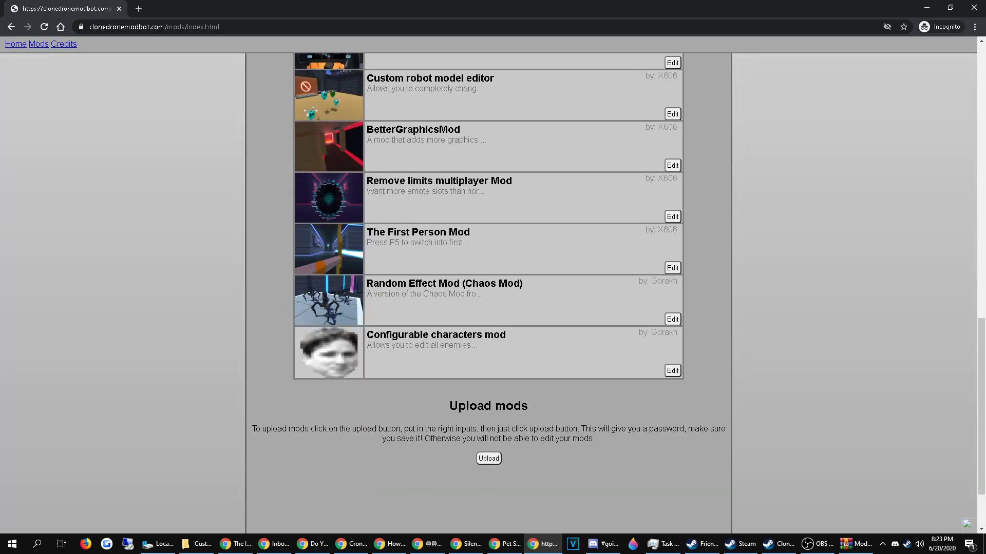
Switch to File Explorer and go back from CustomModels to the Clone Drone in the Danger Zone folder.
left_click(197, 544)
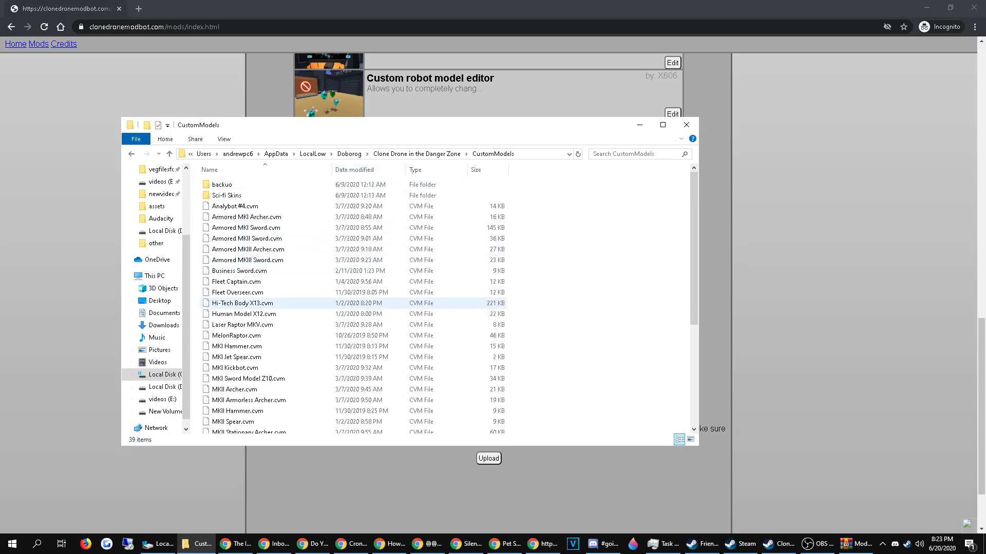
key("alt+Left")
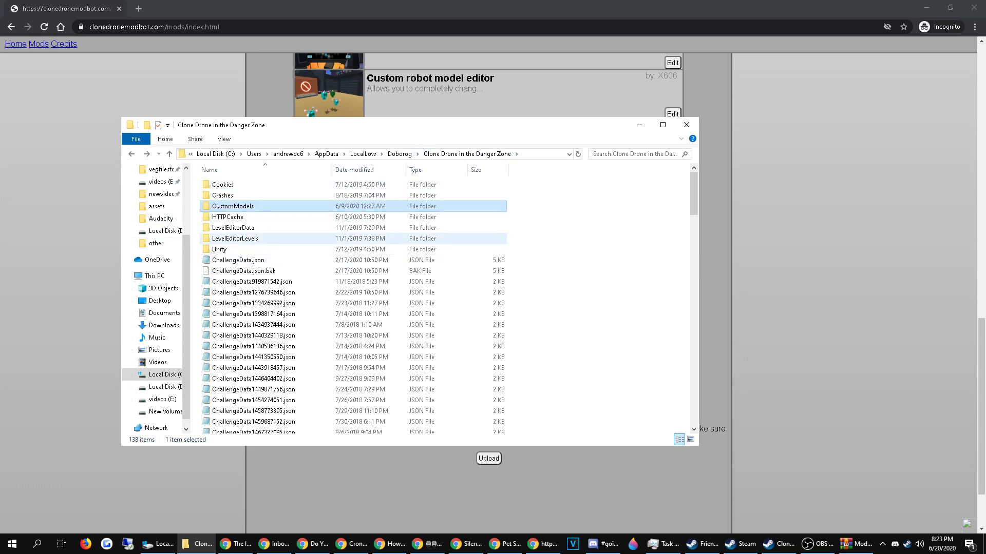
Switch to the running game and launch the model editor from the mod options of the custom robot model editor mod.
key("alt+Tab")
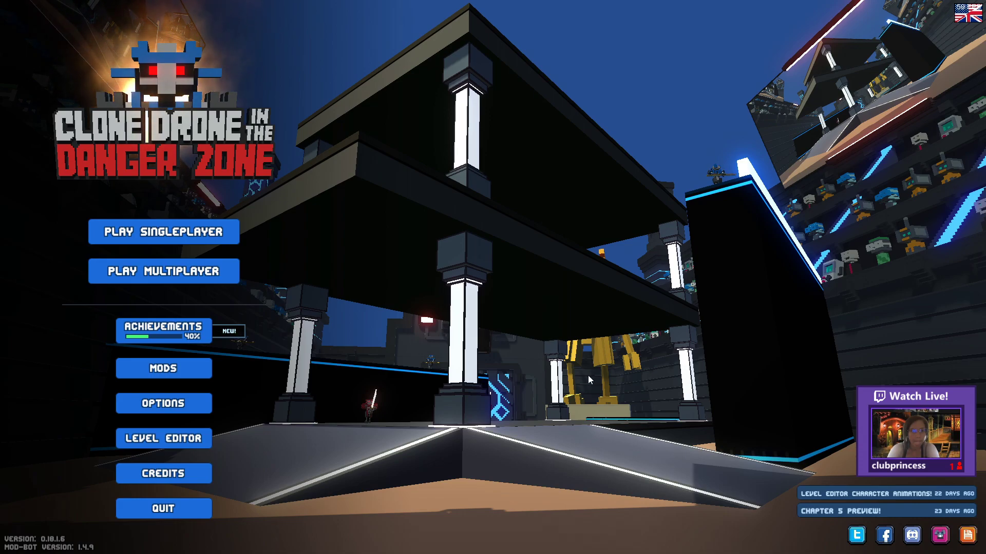
left_click(189, 381)
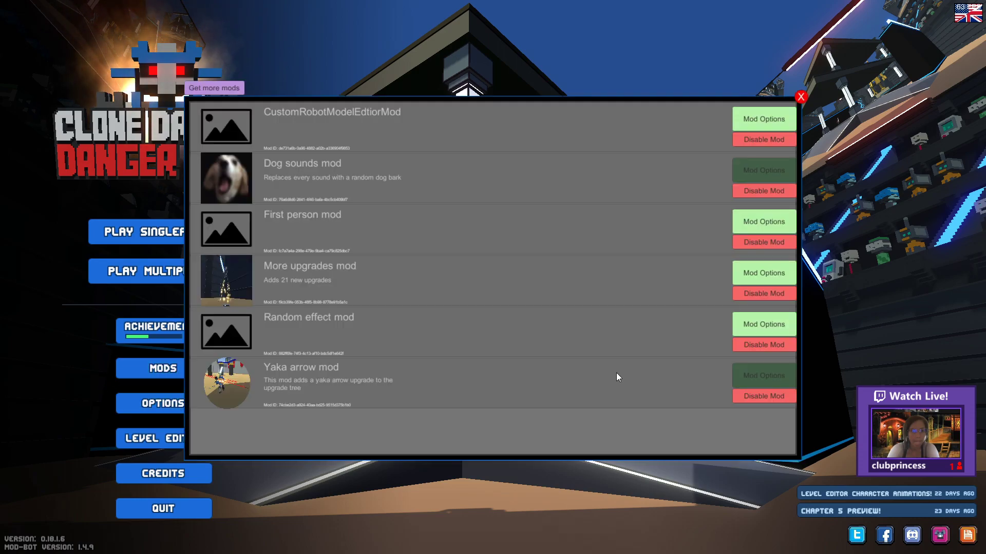
left_click(760, 118)
left_click(505, 74)
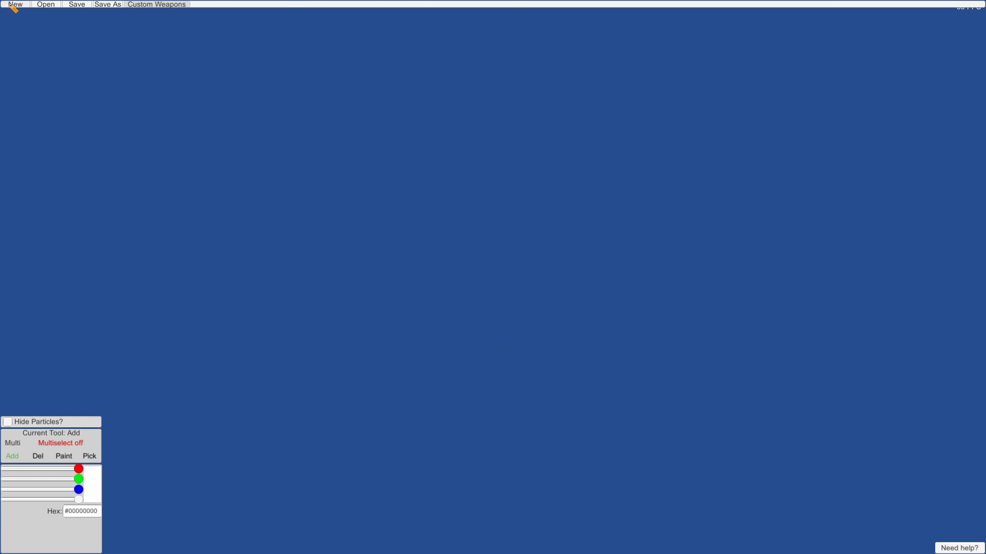
Open the saved MKV Archer model in the model editor.
left_click(59, 6)
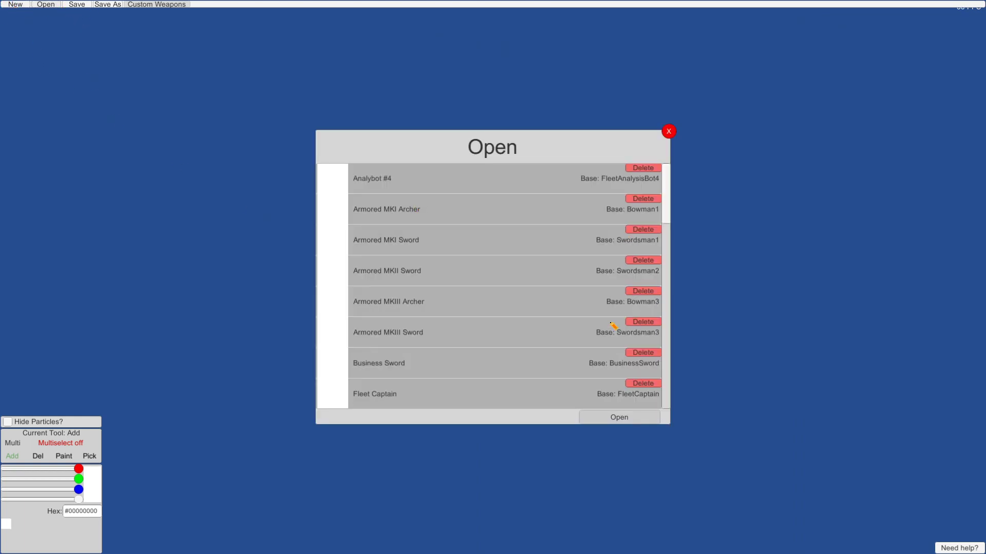
scroll(543, 344, "down", 15)
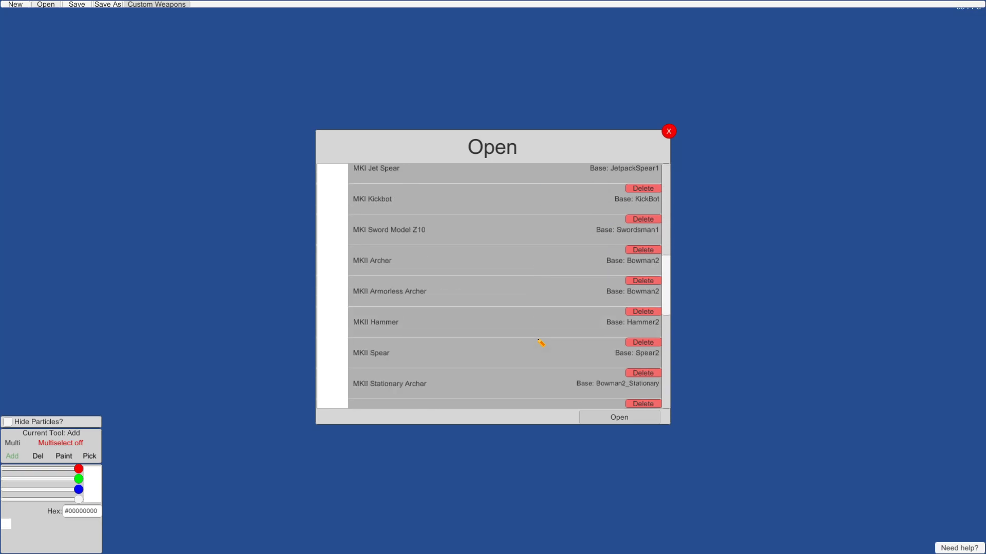
scroll(541, 342, "down", 15)
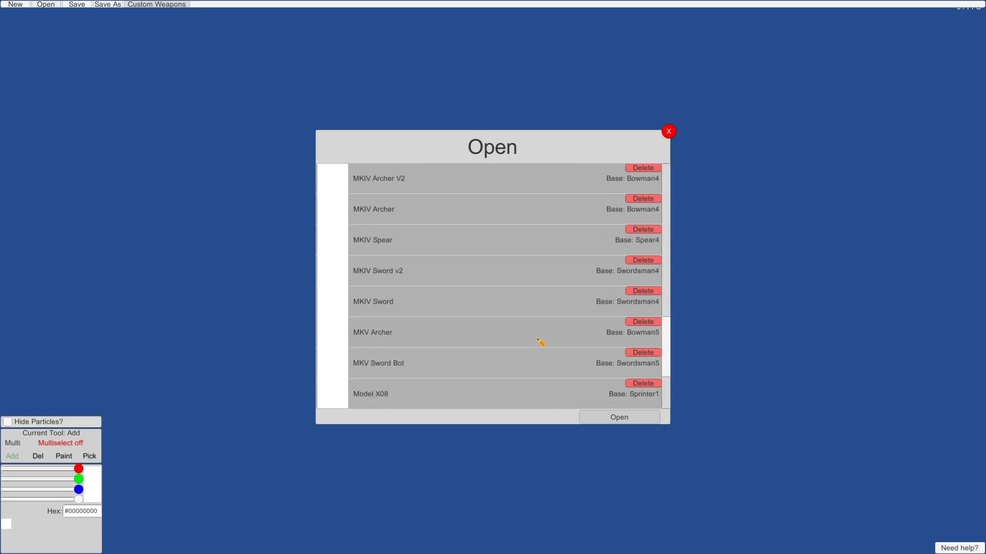
scroll(541, 342, "down", 4)
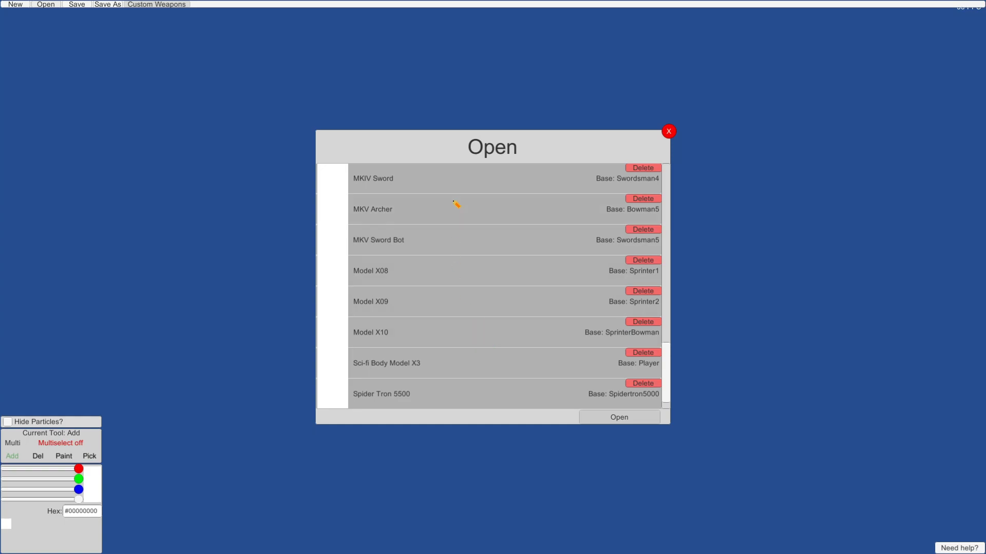
scroll(454, 203, "up", 1)
left_click(451, 231)
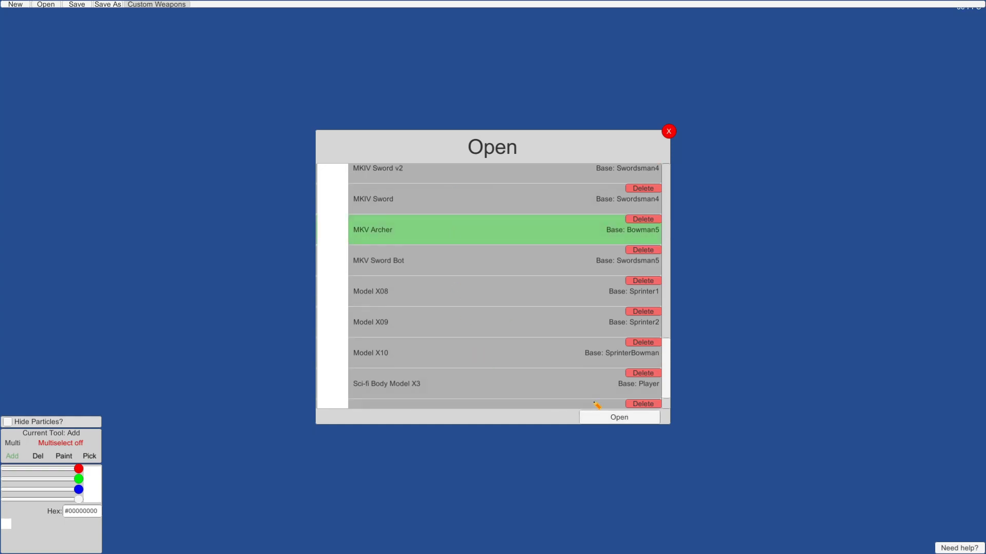
left_click(619, 418)
Examine the MKV Archer model and its weapons from several angles and up close.
left_click_drag(650, 350, 536, 305)
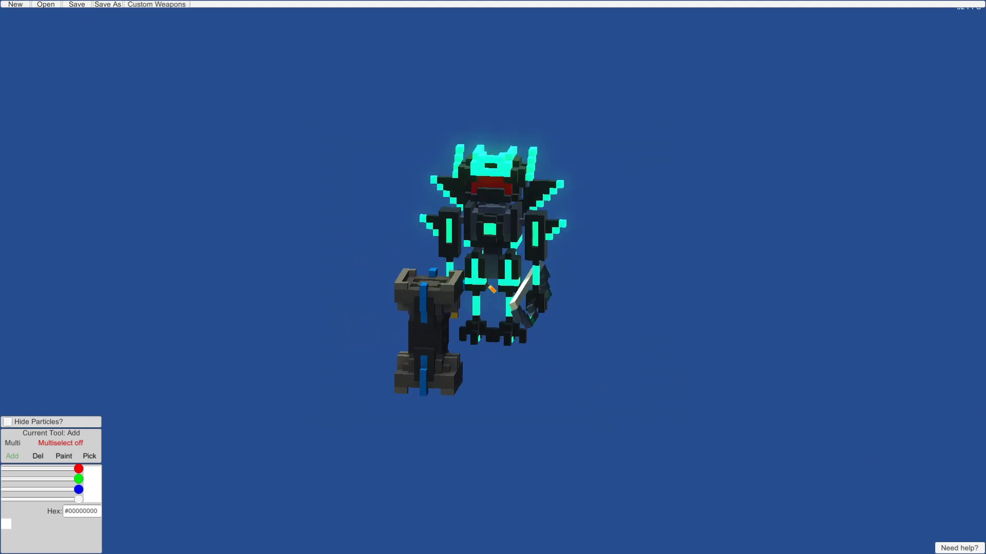
scroll(493, 277, "up", 3)
left_click_drag(674, 368, 464, 382)
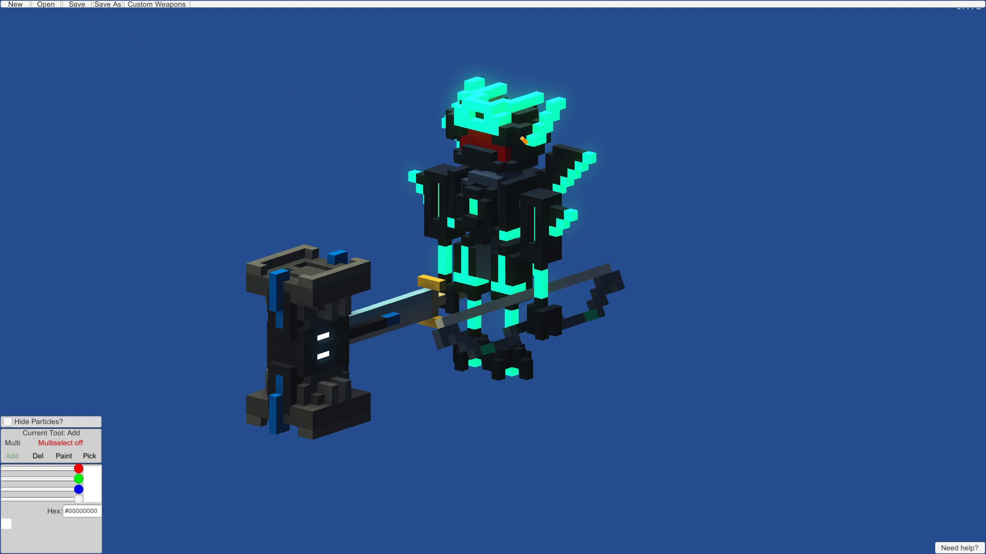
left_click_drag(689, 251, 81, 227)
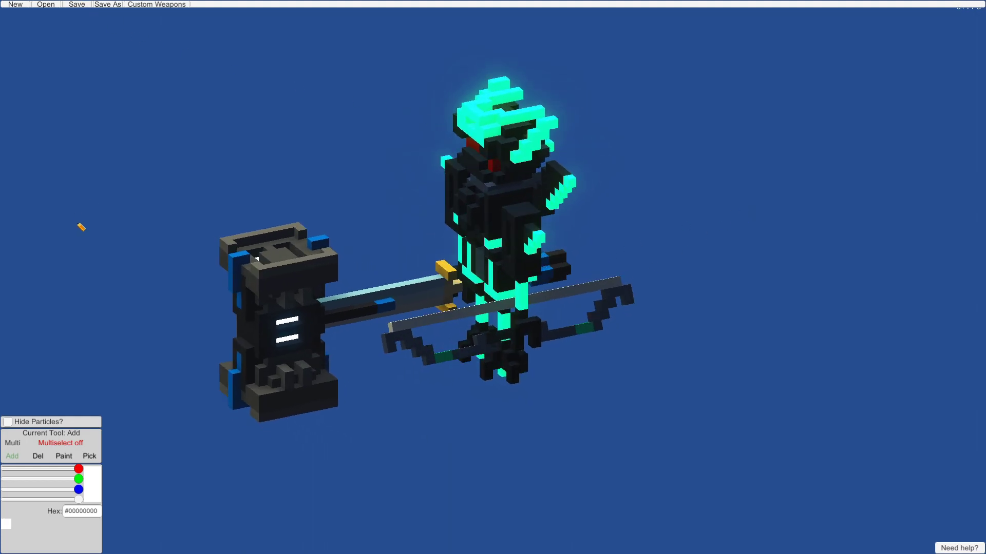
left_click_drag(362, 349, 612, 524)
scroll(448, 283, "up", 5)
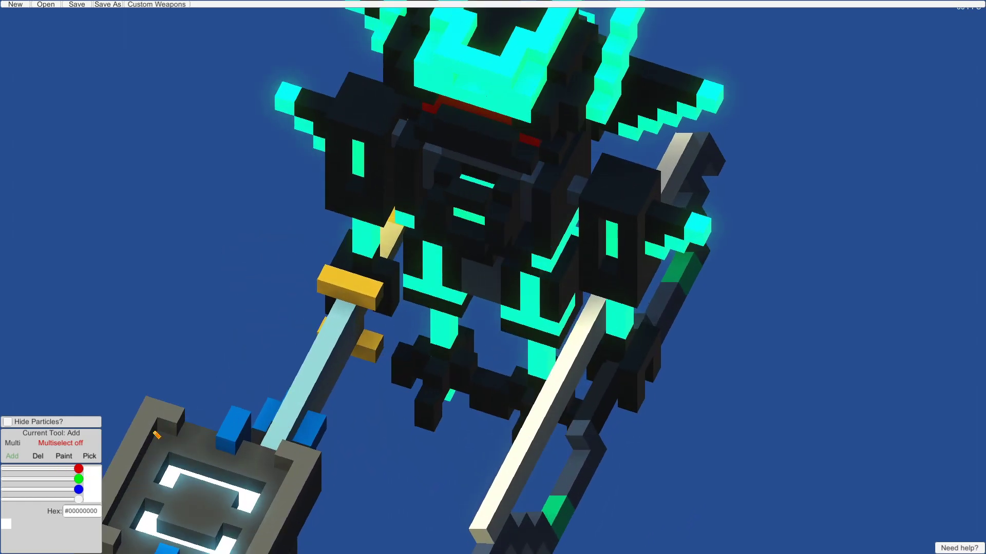
Mix the voxel colour to orange-red #FF2900 by adjusting its red, green and blue components.
left_click_drag(79, 470, 9, 469)
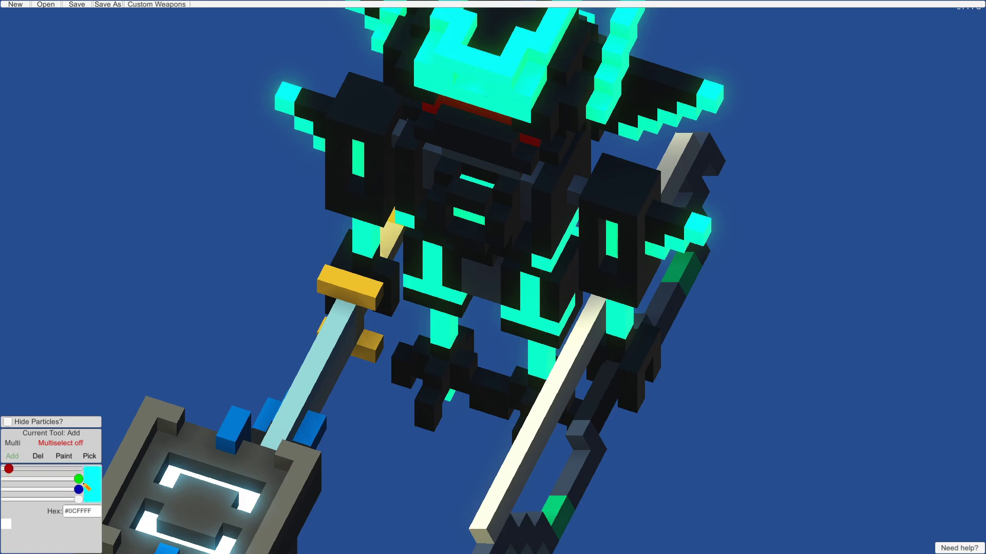
left_click_drag(79, 480, 17, 479)
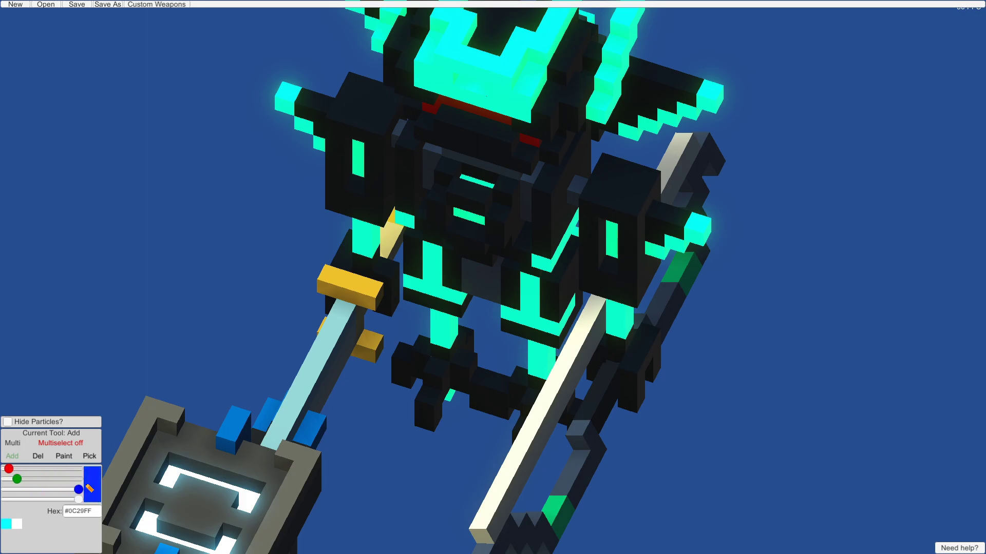
mouse_move(78, 489)
left_mouse_down()
mouse_move(7, 489)
mouse_move(81, 491)
left_mouse_up()
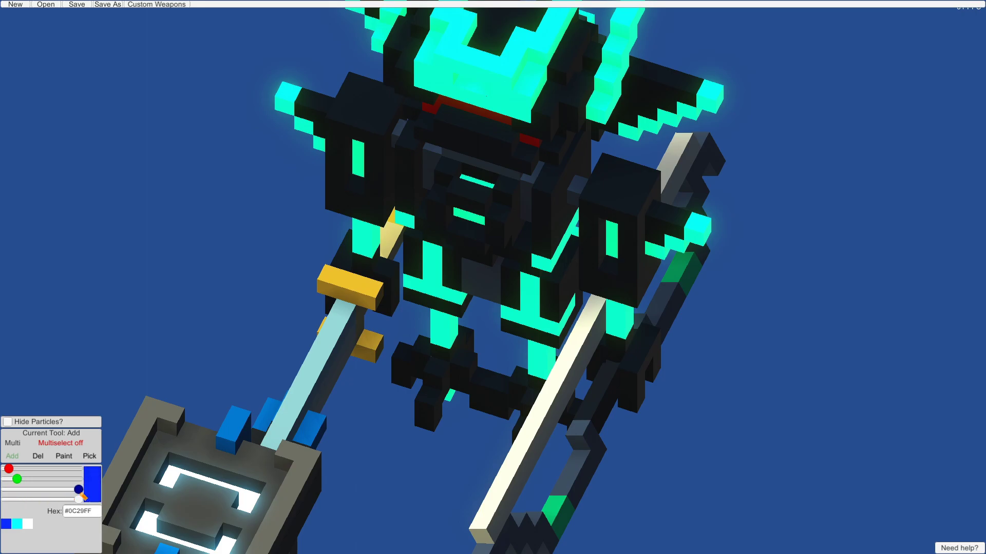
left_click_drag(9, 468, 4, 490)
Add a vertical strip of #FF2900 voxels to the front of the torso, on the side of the arm holding the bow.
left_click_drag(575, 454, 670, 77)
left_click_drag(592, 154, 523, 94)
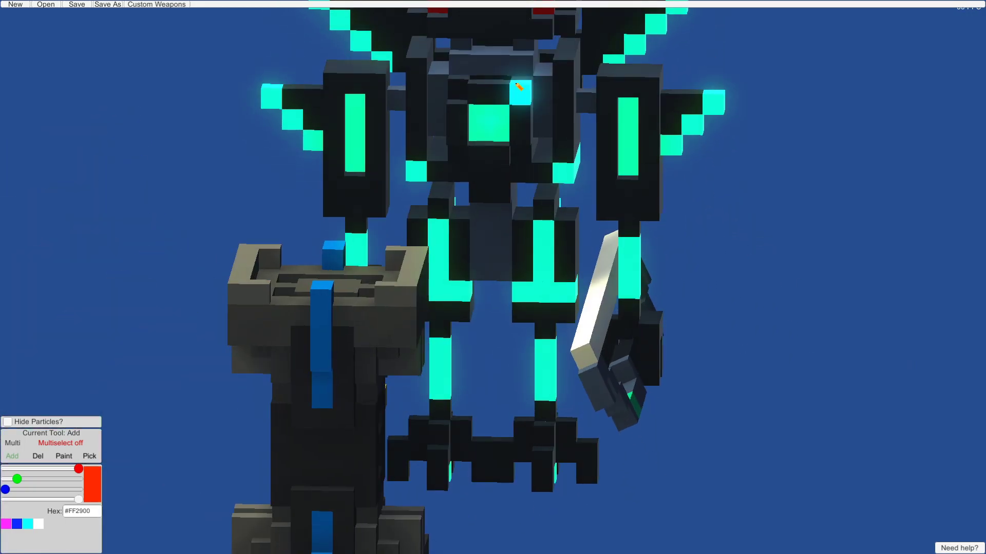
left_click(563, 77)
left_click(565, 132)
left_click(566, 115)
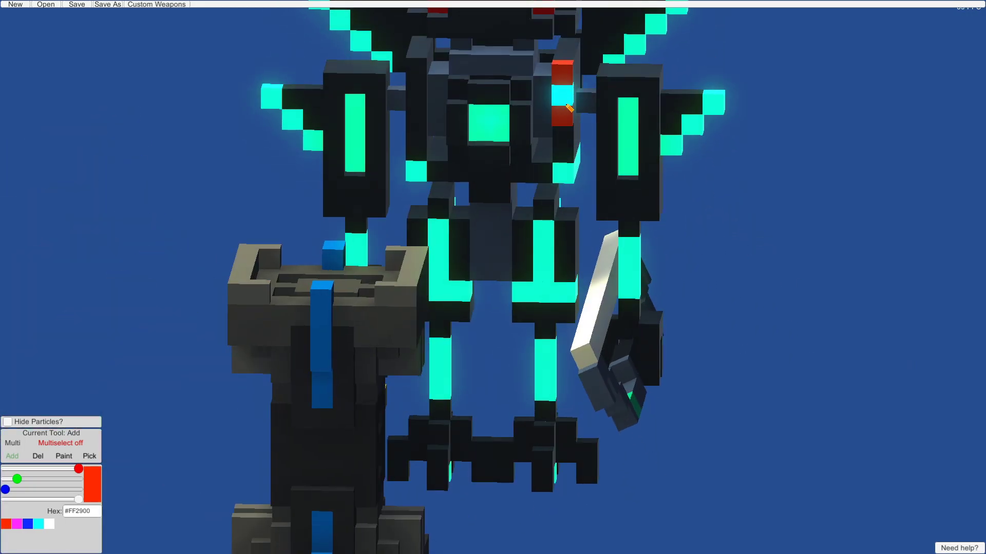
left_click(566, 96)
left_click(569, 151)
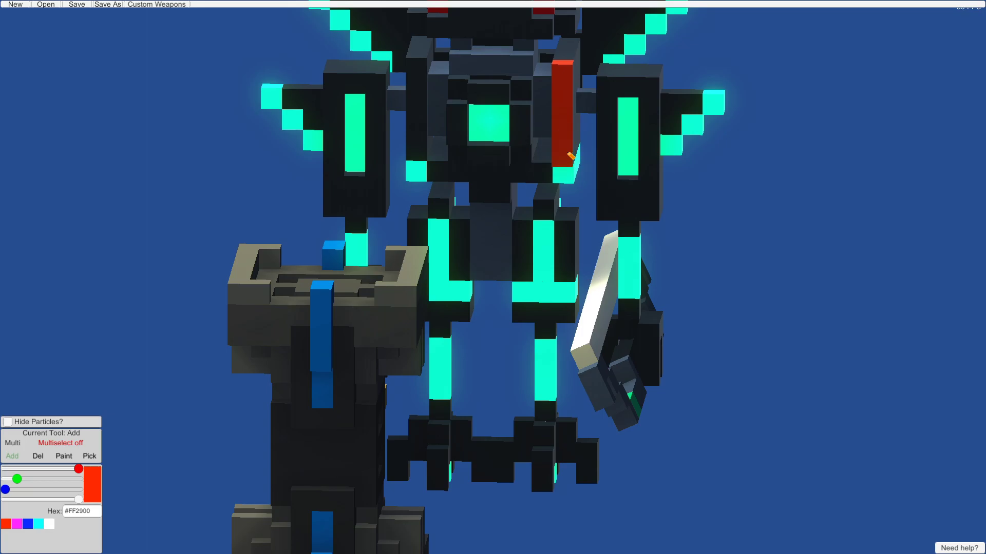
Add several #FF2900 voxels to the robot's upper back and the area behind its neck.
left_click_drag(568, 151, 217, 173)
left_click_drag(539, 138, 246, 216)
left_click_drag(513, 205, 195, 164)
left_click_drag(609, 208, 501, 190)
left_click(520, 139)
left_click(515, 107)
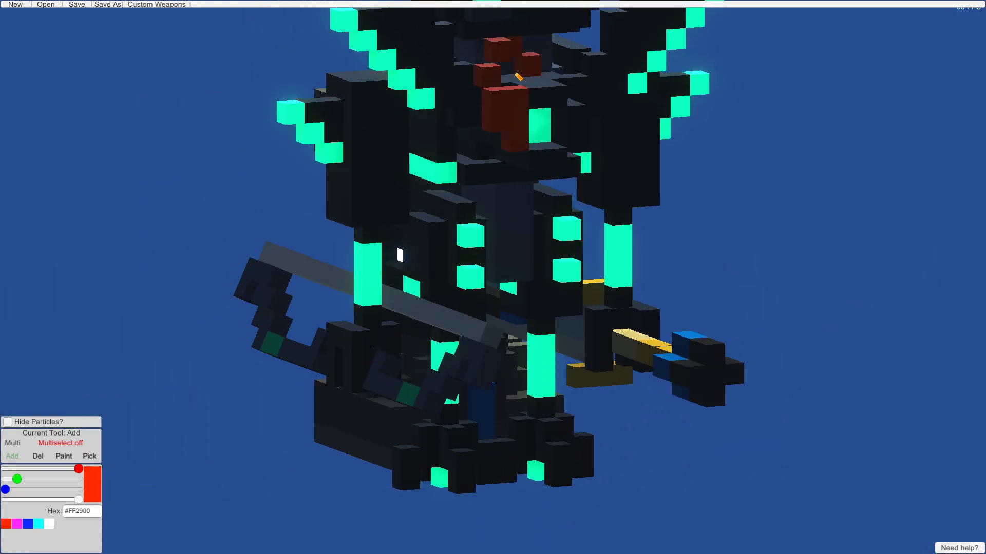
left_click(517, 73)
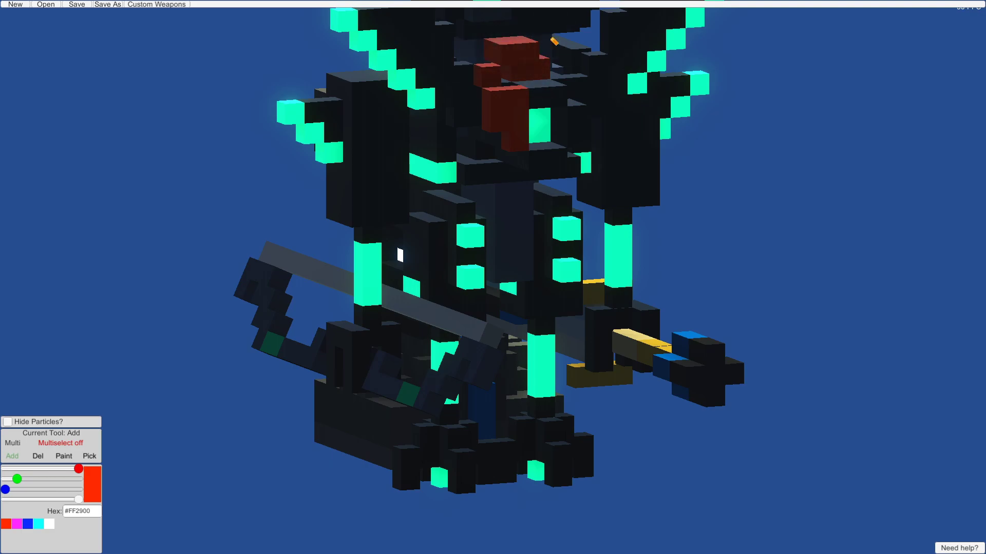
left_click(542, 40)
left_click(524, 41)
left_click(513, 41)
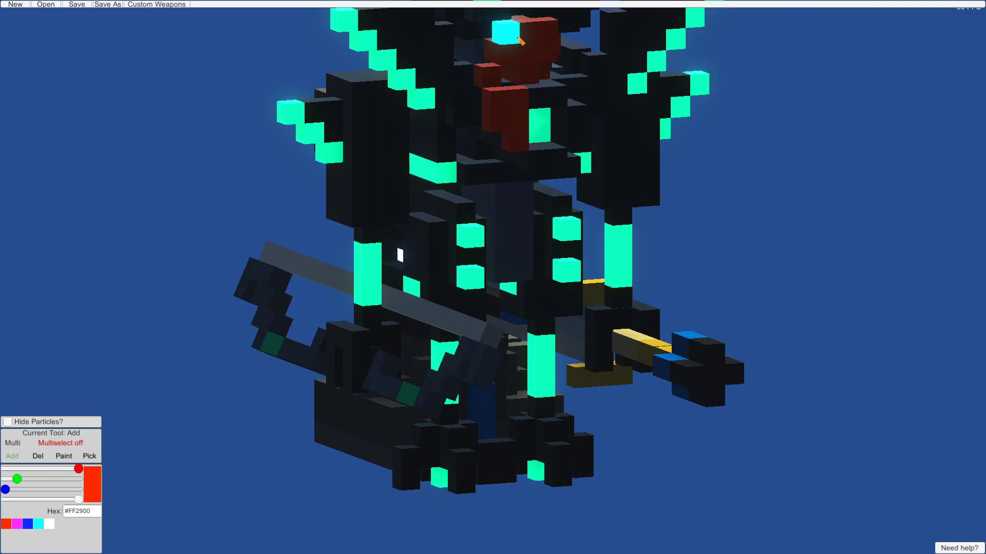
Add #FF2900 voxels protruding from the front of the robot's face, at the lower edge of the red visor.
left_click_drag(495, 104, 603, 202)
scroll(488, 154, "down", 5)
left_click_drag(288, 293, 559, 206)
left_click_drag(499, 162, 445, 206)
left_click(508, 94)
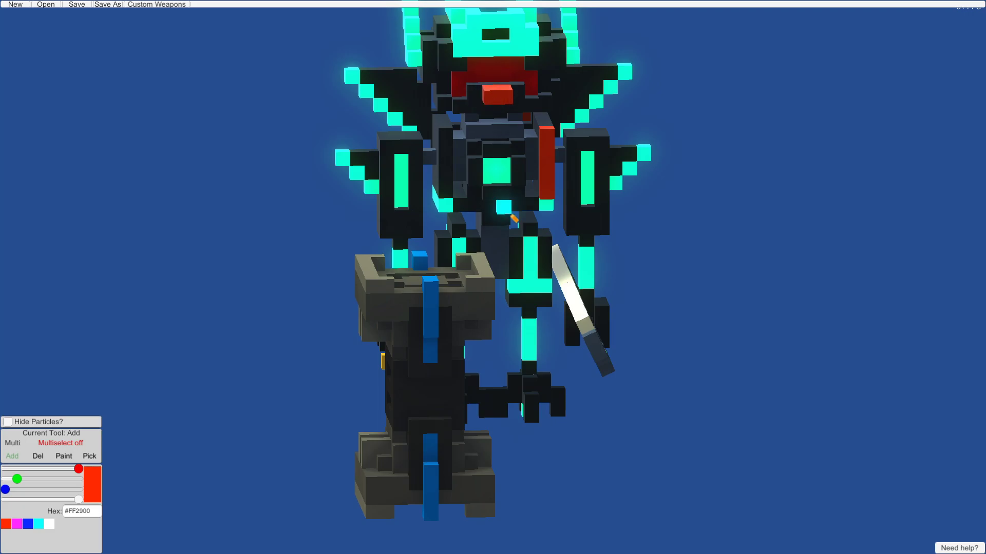
Add #FF2900 voxels along the weapon's pale yellow shaft between the gold guard and the blue band.
left_click_drag(502, 102, 583, 403)
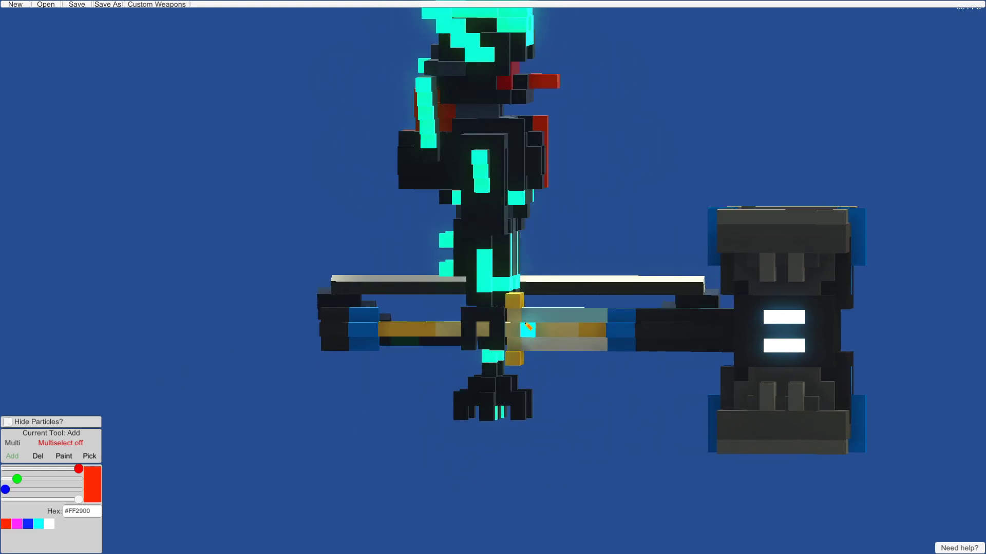
left_click(536, 329)
left_click(589, 327)
left_click(599, 329)
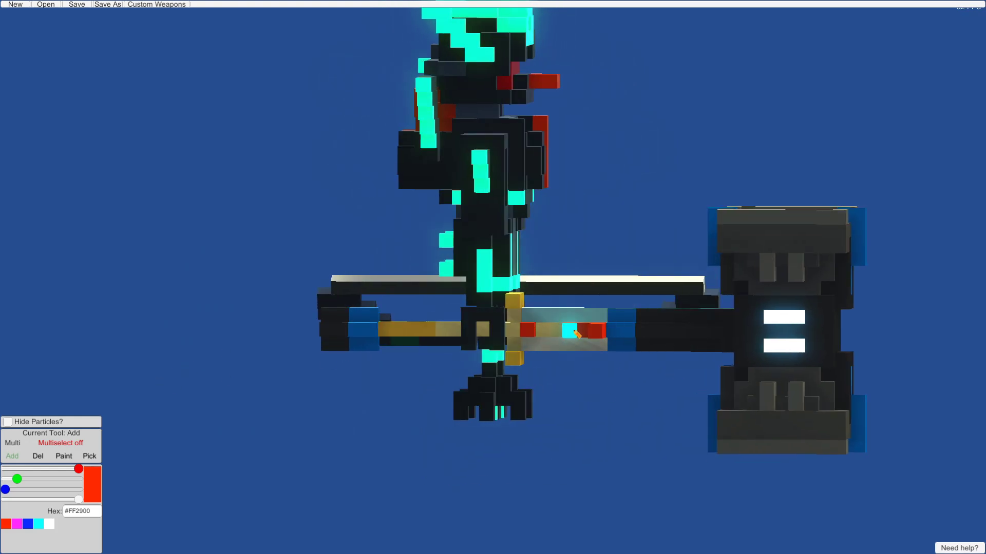